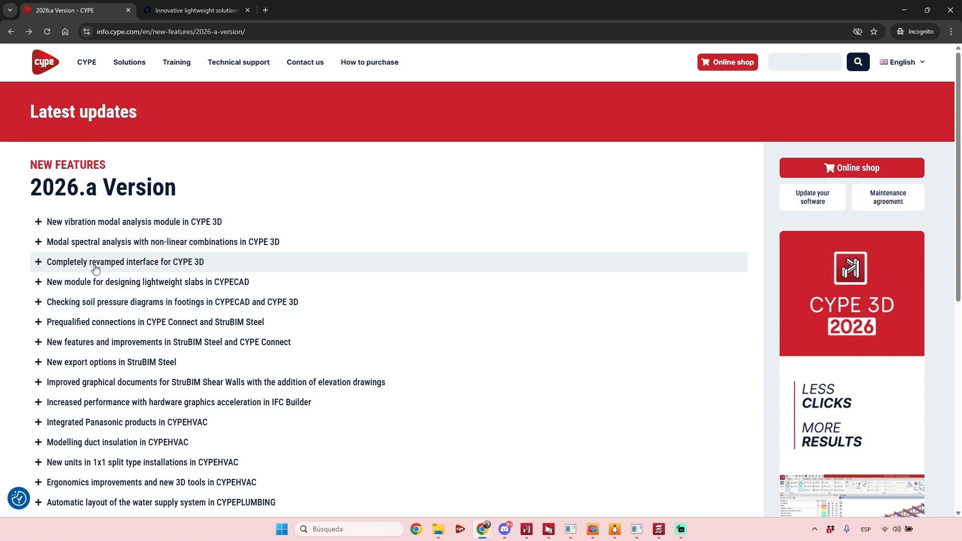
Expand the 2026.a entry on the completely revamped CYPE 3D interface and look over the website's training options.
left_click(45, 265)
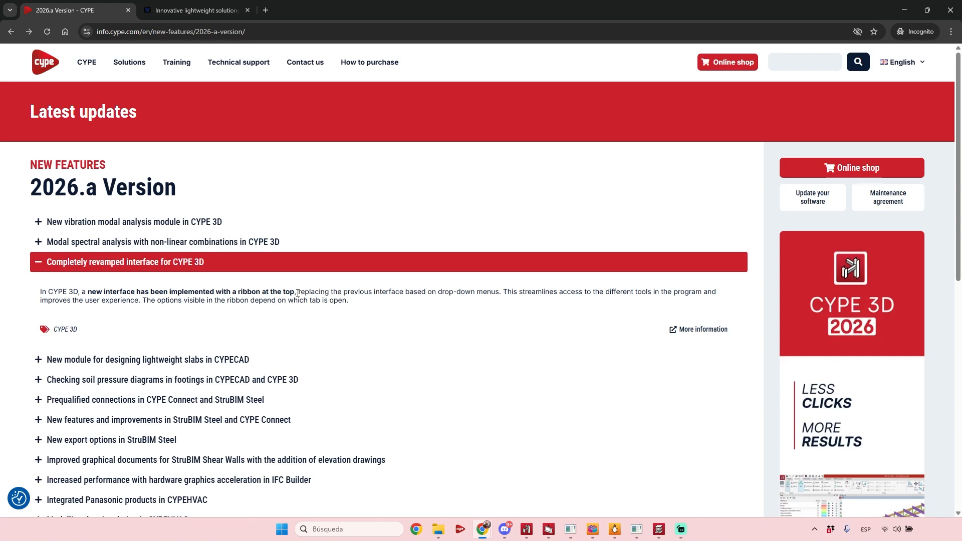
mouse_move(176, 63)
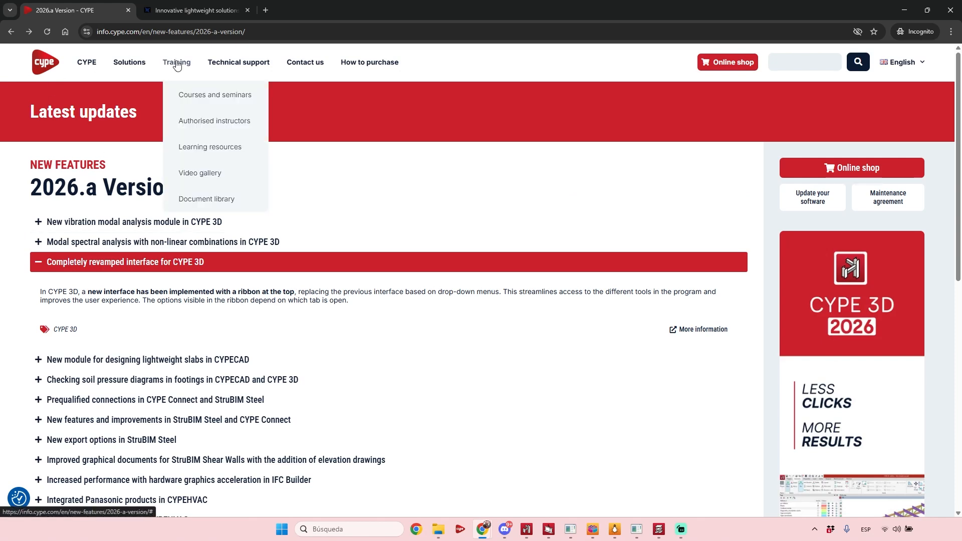
mouse_move(242, 94)
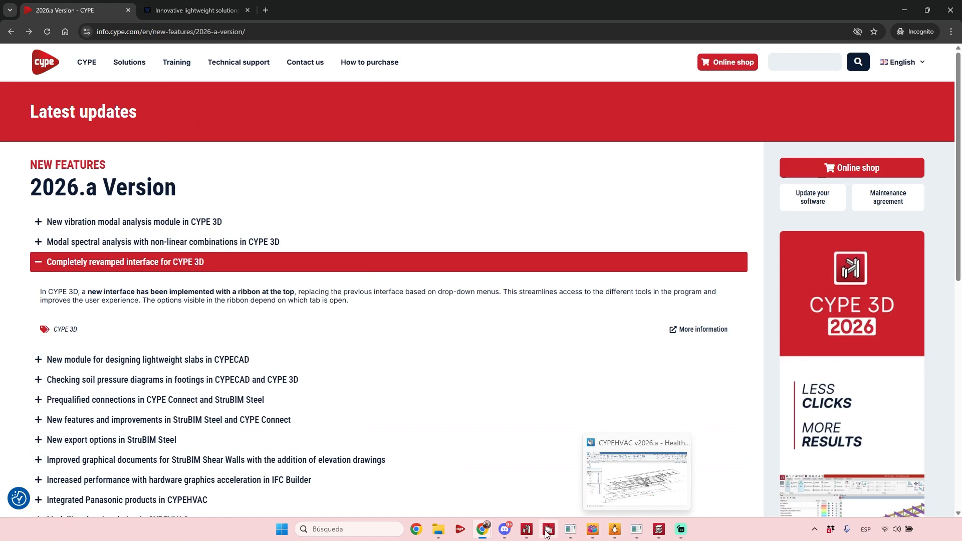
Switch to CYPE 3D and survey the Mini Warehouse model and the command categories from Project through Window.
left_click(528, 532)
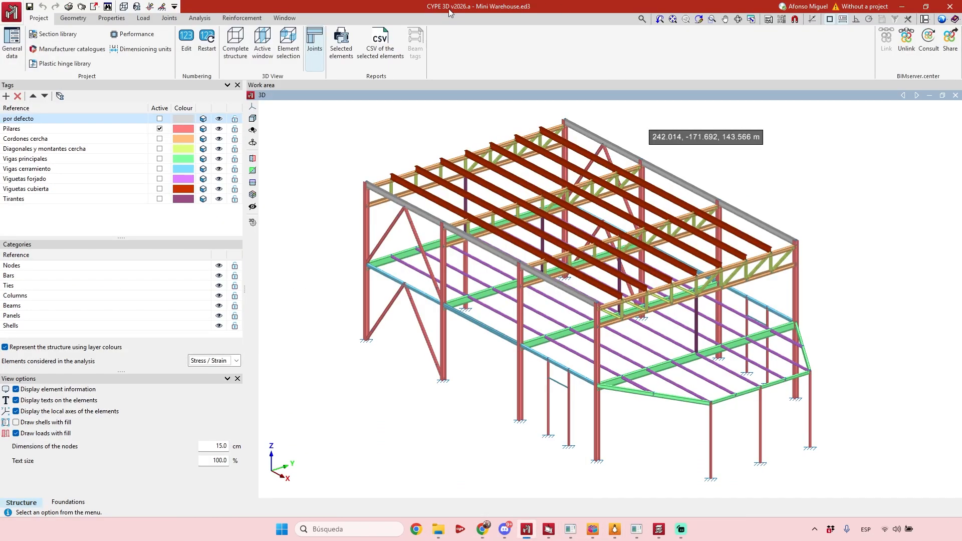
middle_click_drag(543, 327, 521, 296)
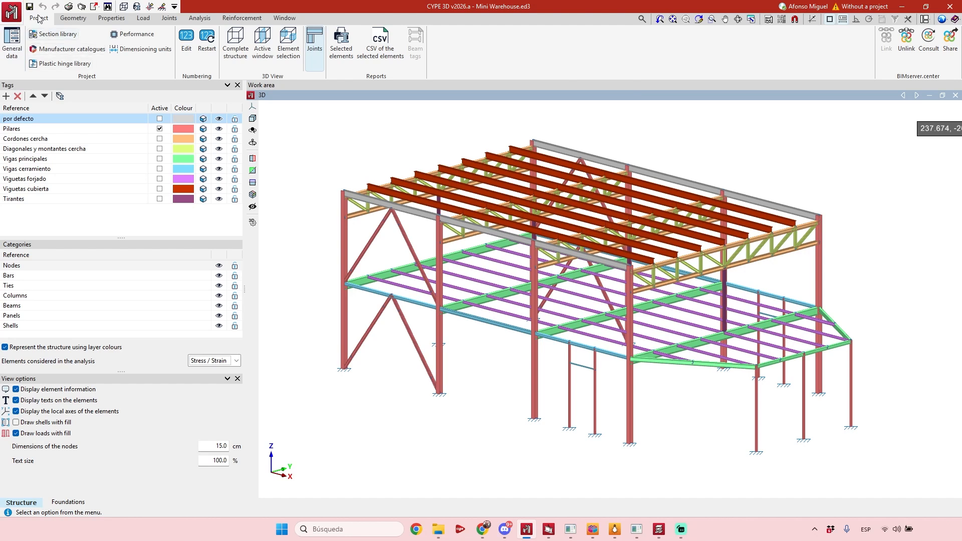
left_click(73, 18)
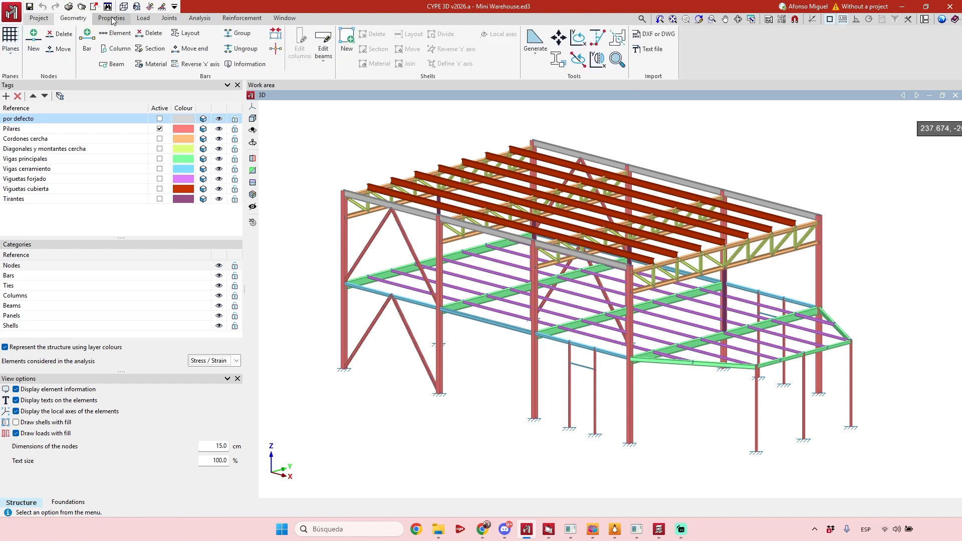
left_click(111, 18)
left_click(144, 18)
left_click(169, 18)
left_click(200, 18)
left_click(242, 18)
left_click(285, 18)
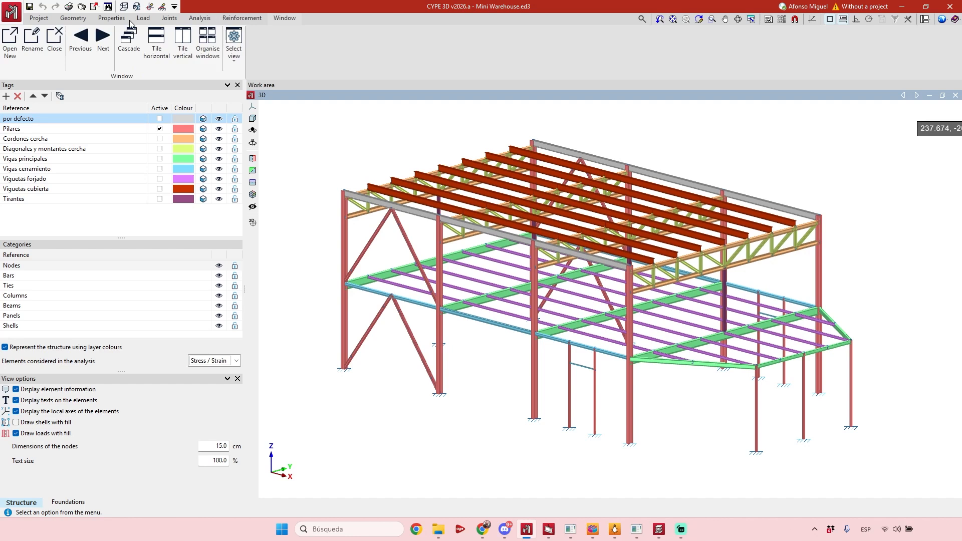
left_click(38, 18)
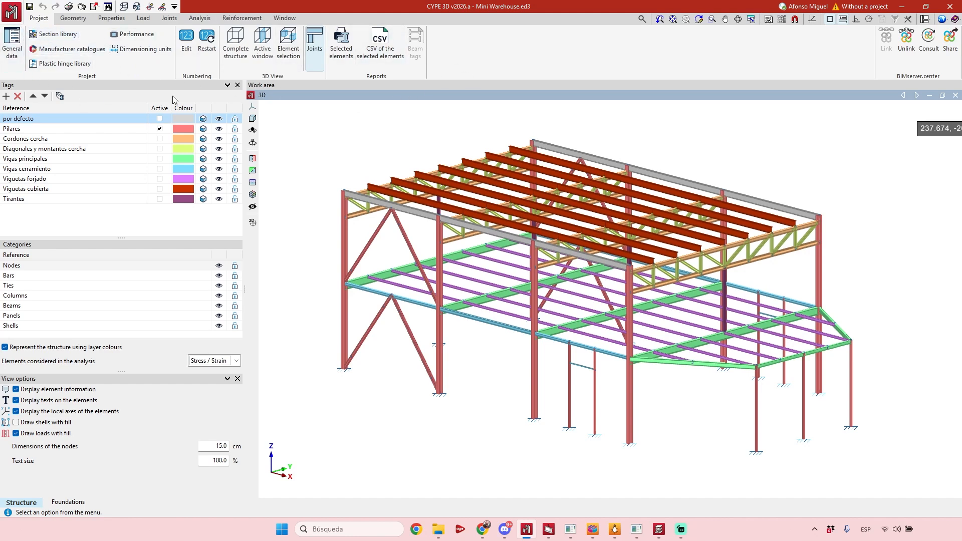
Examine the available geometry, properties, load, joints and analysis commands one category at a time.
left_click(73, 18)
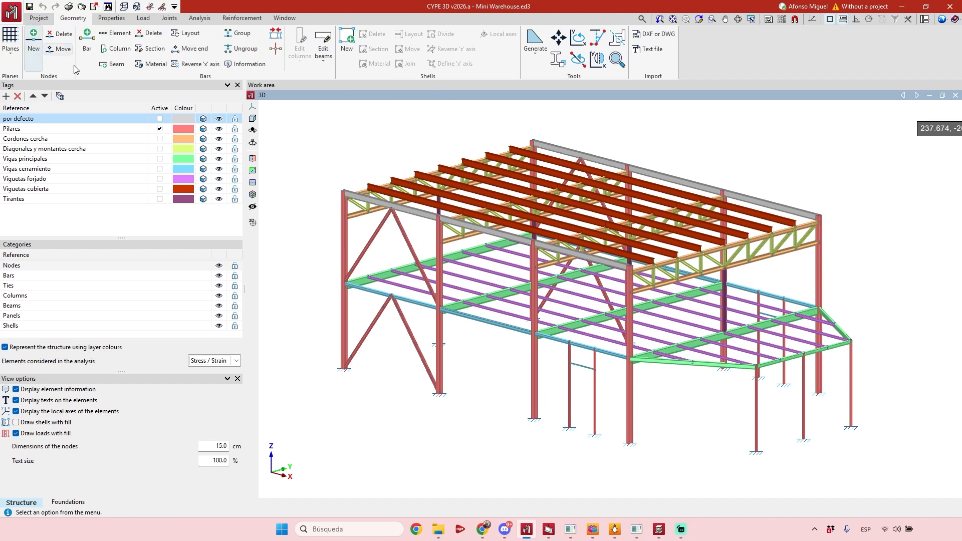
left_click(111, 18)
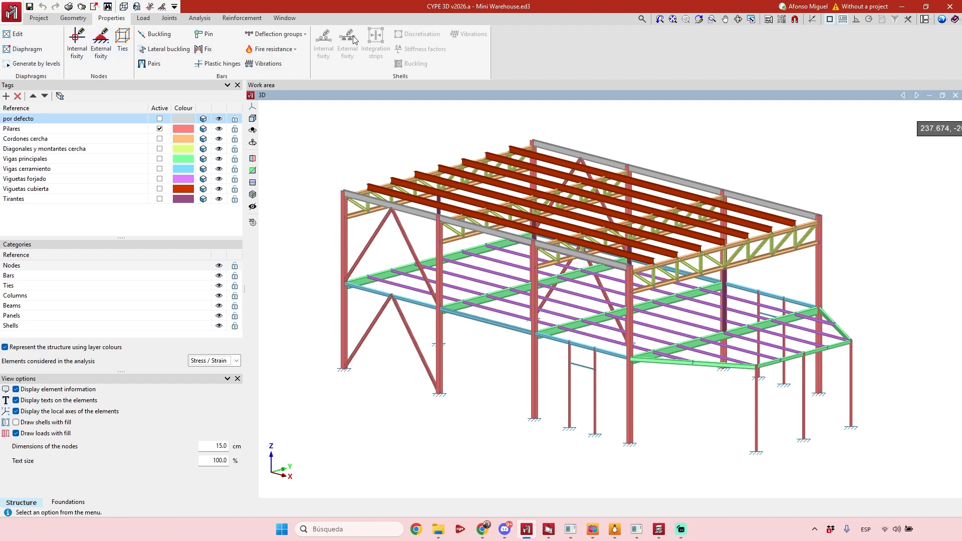
left_click(145, 19)
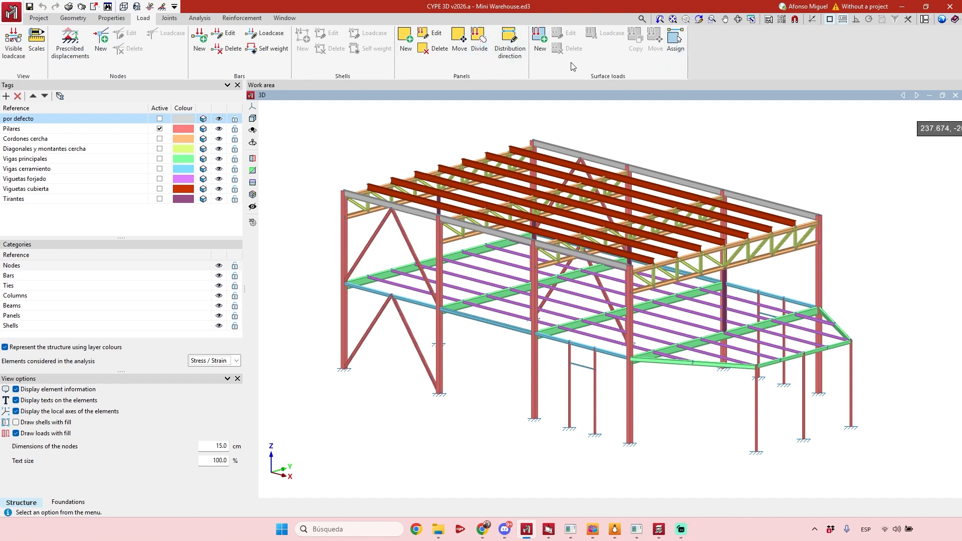
left_click(169, 19)
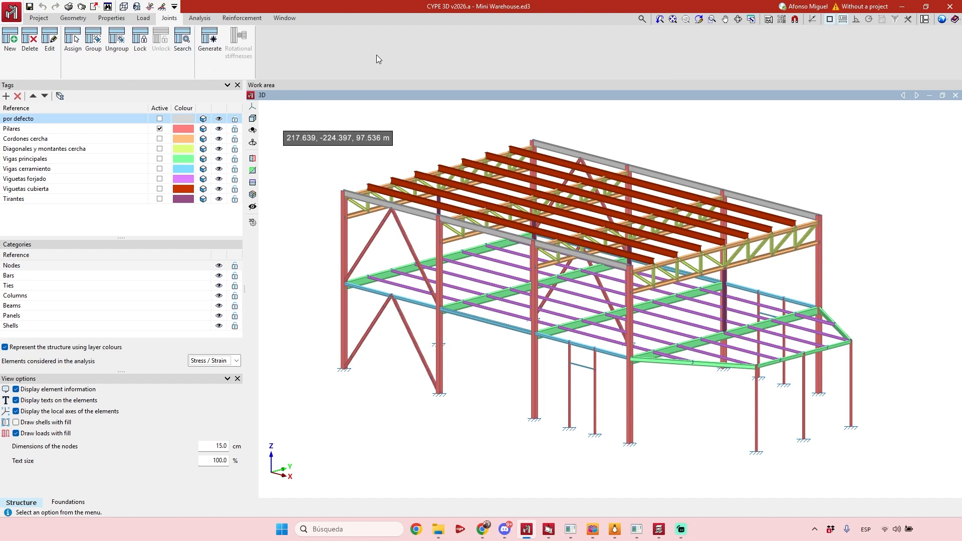
left_click(200, 18)
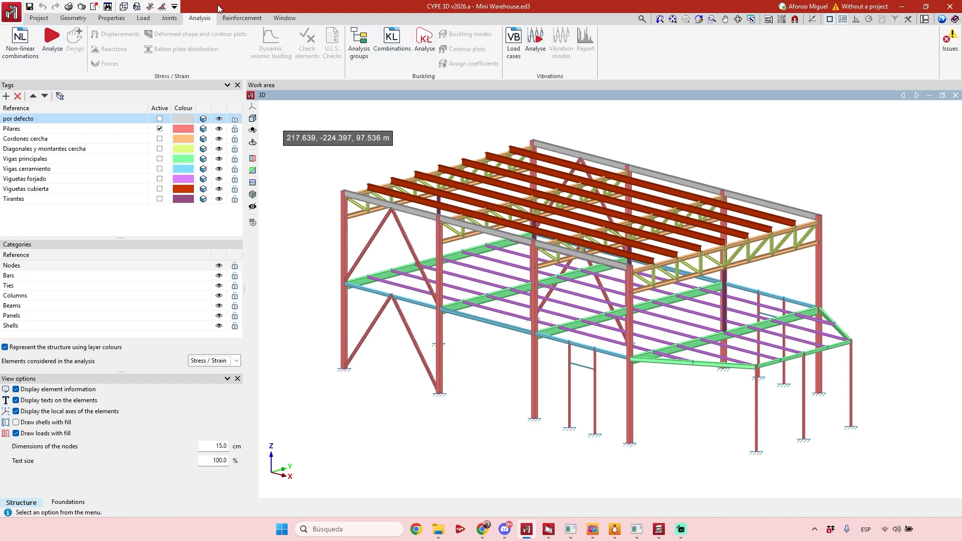
Review how the project, geometry, properties and load commands are grouped by nodes, bars, shells and panels.
left_click(34, 19)
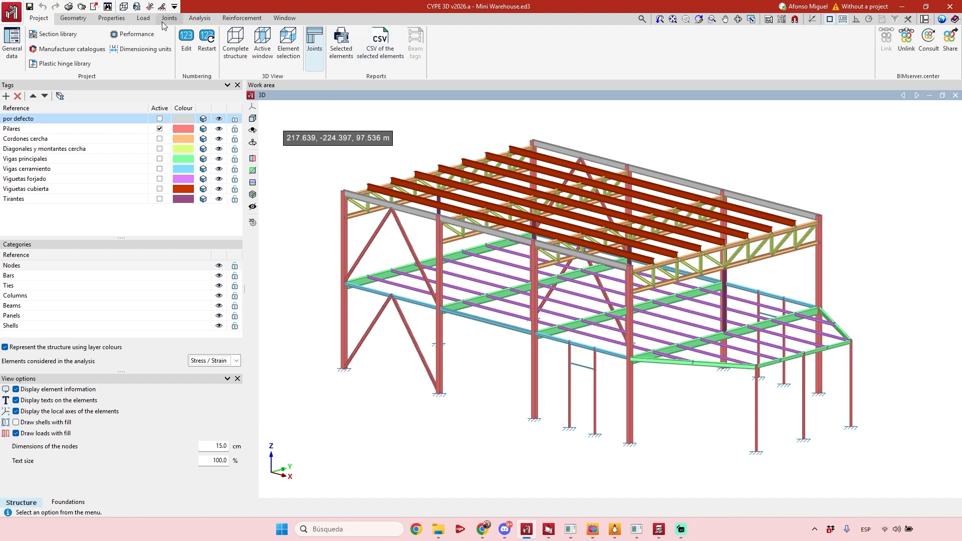
left_click(73, 19)
left_click(112, 19)
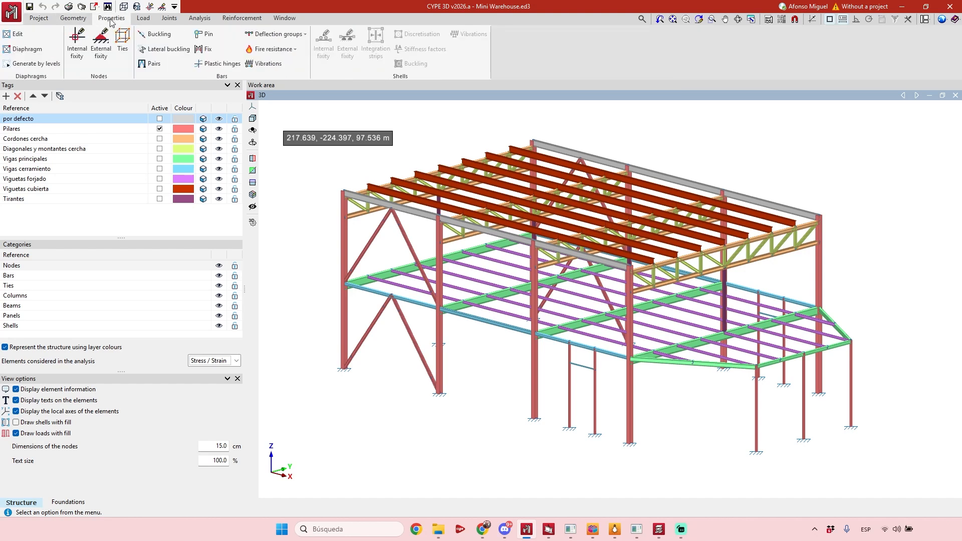
left_click(49, 19)
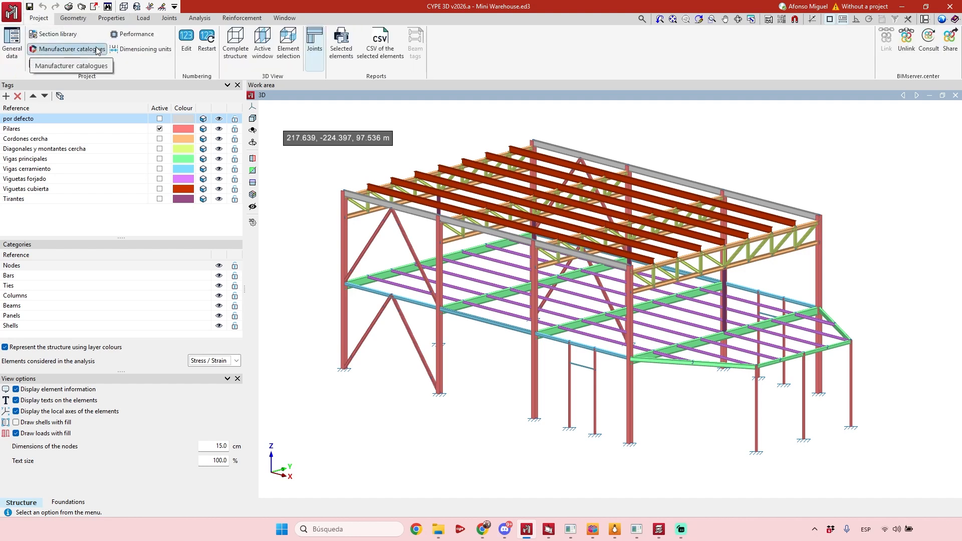
left_click(74, 18)
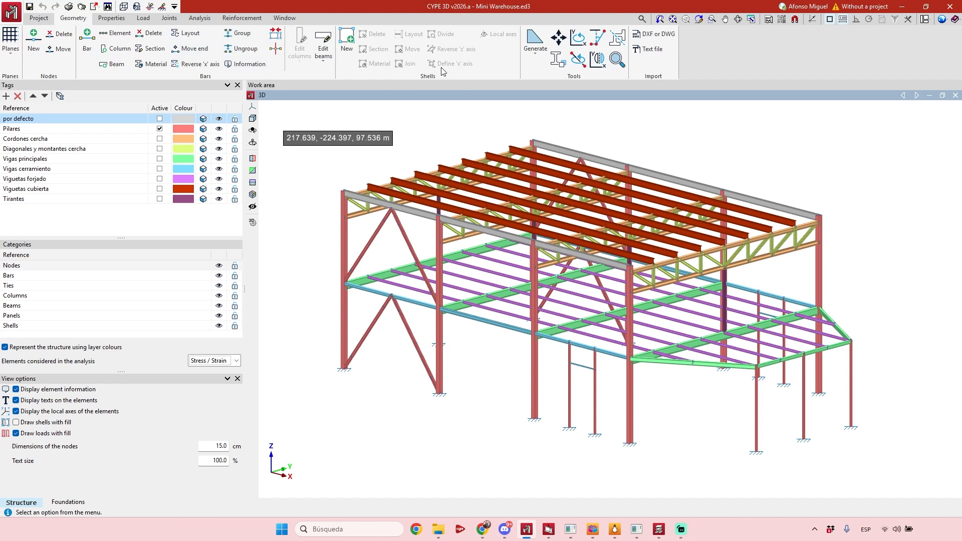
left_click(110, 18)
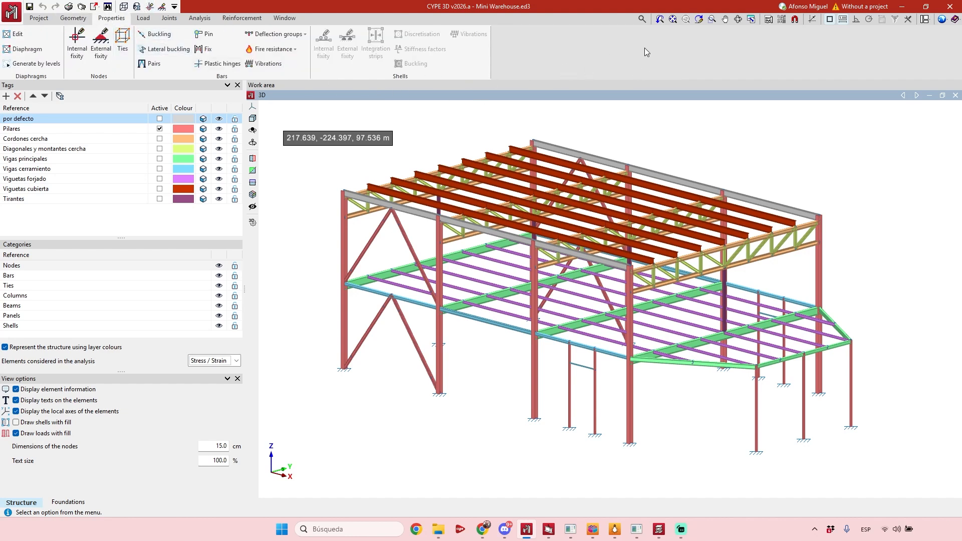
left_click(143, 18)
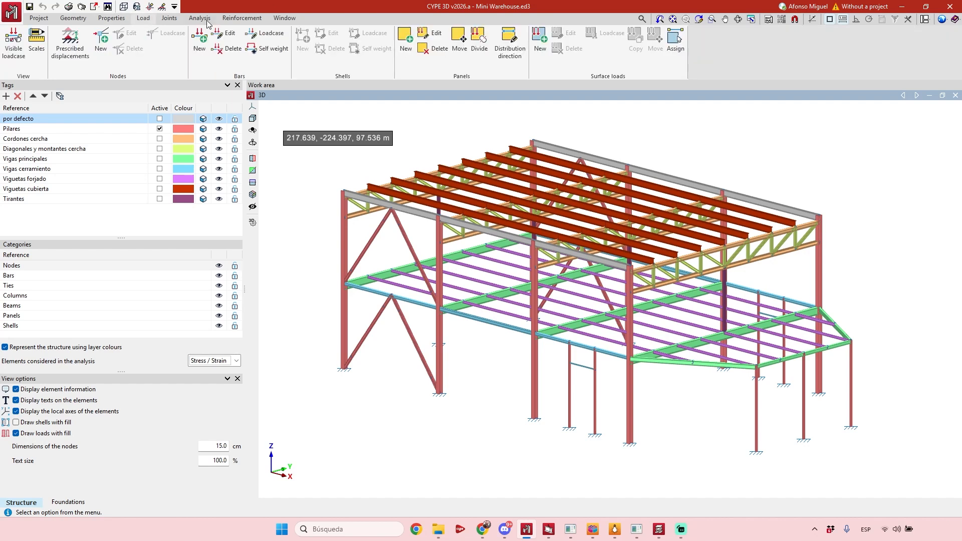
left_click(73, 18)
left_click(38, 18)
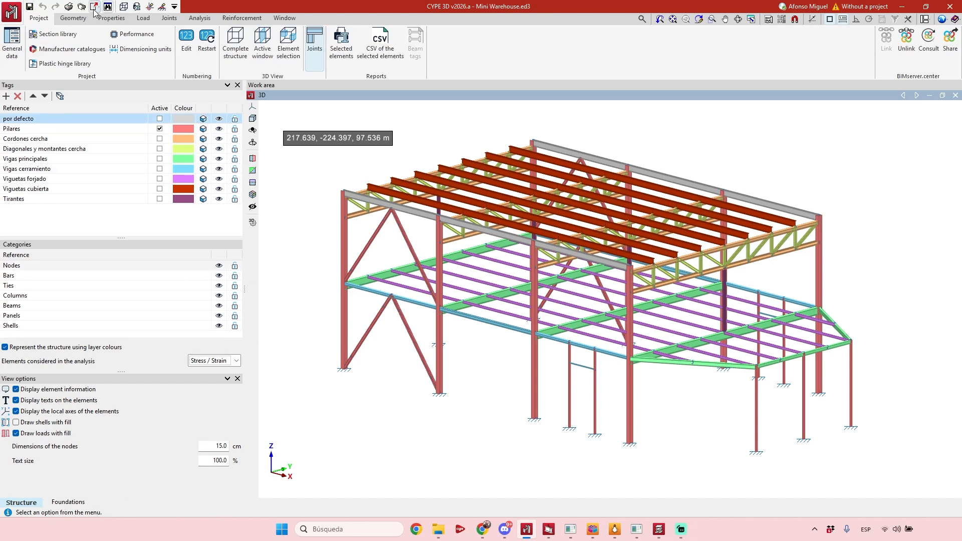
left_click(73, 18)
left_click(112, 18)
left_click(162, 21)
left_click(199, 21)
left_click(233, 20)
left_click(202, 20)
left_click(145, 21)
left_click(111, 19)
left_click(73, 18)
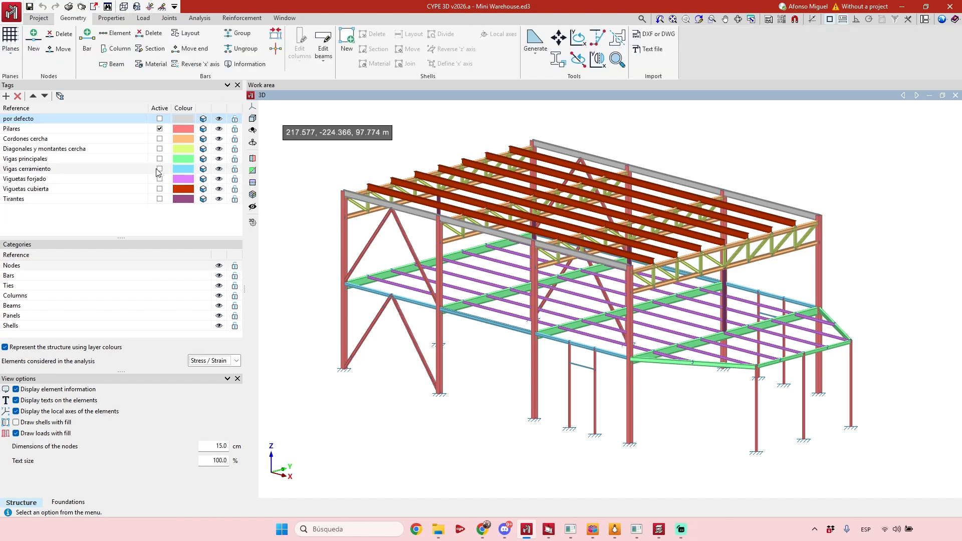
Undock the Tags pane and dock it above the work area.
mouse_move(146, 86)
left_mouse_down()
mouse_move(165, 123)
mouse_move(153, 102)
left_mouse_up()
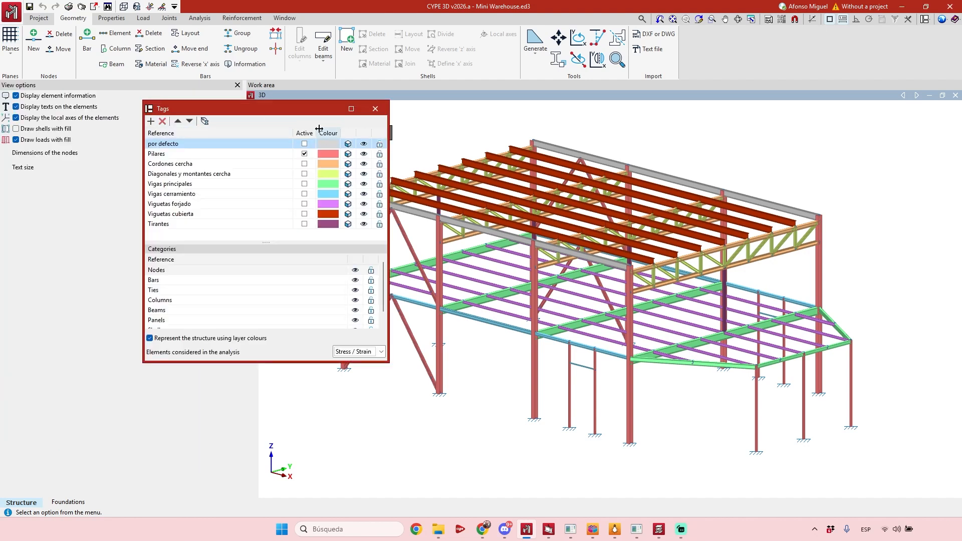
left_click_drag(303, 105, 213, 146)
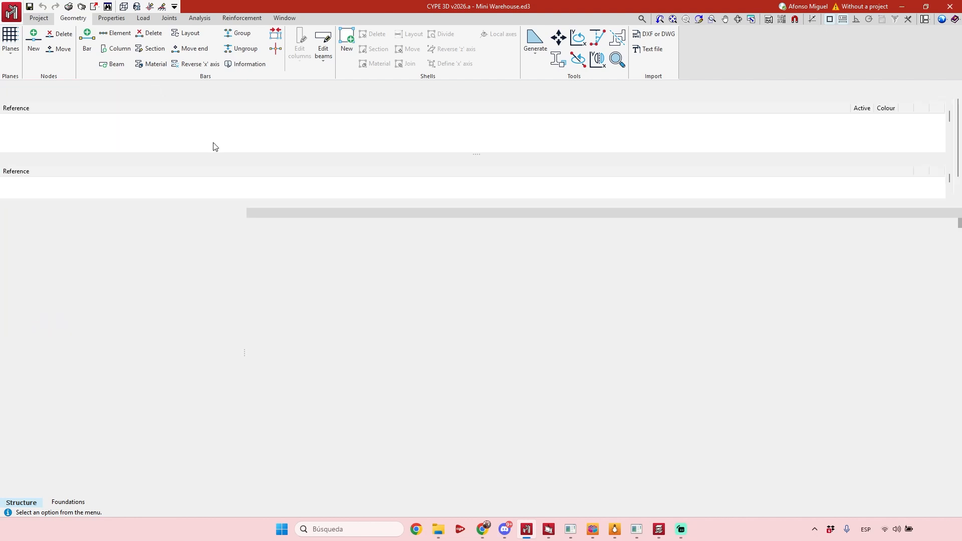
left_click_drag(852, 84, 610, 221)
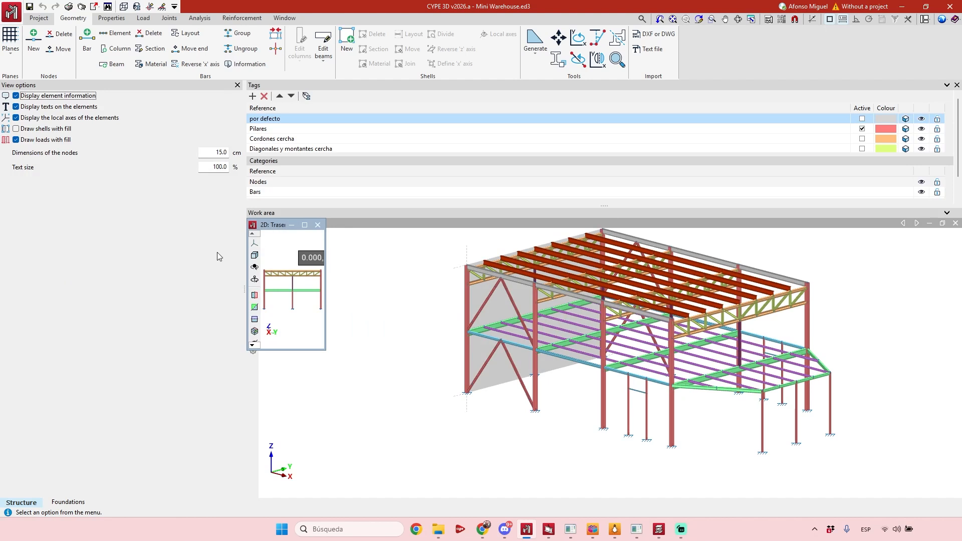
Reset the window layout to restore the default arrangement of the Tags and View options panes.
left_click(926, 19)
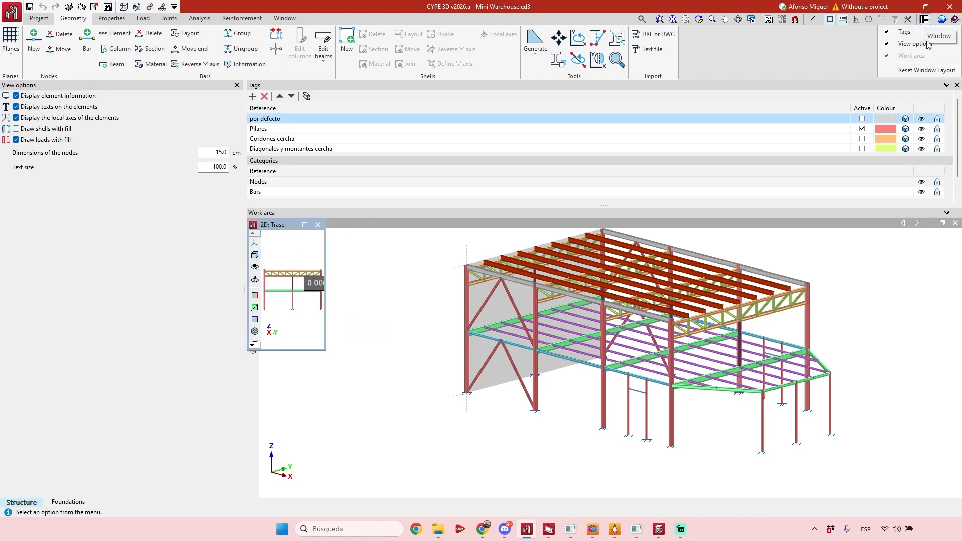
left_click(890, 71)
left_click(370, 288)
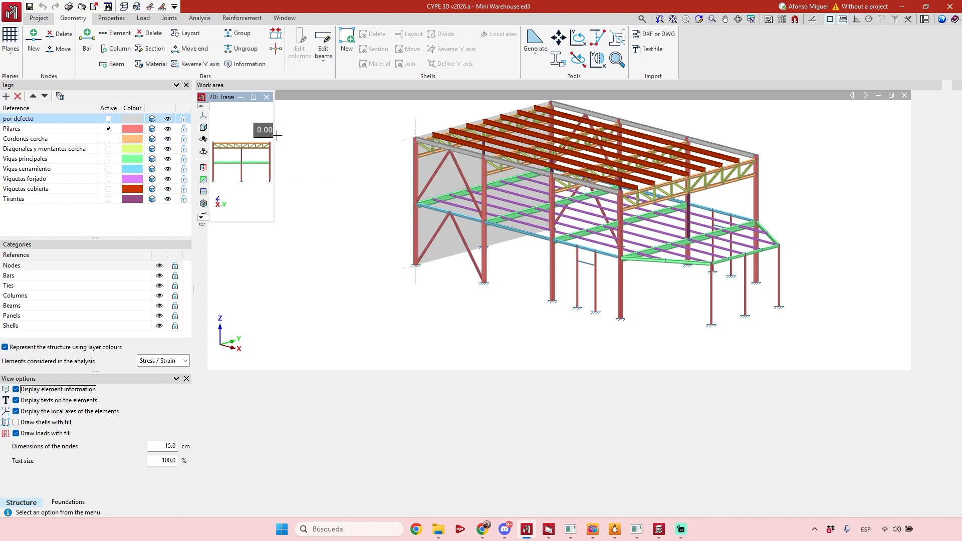
Close the small 2D view and maximize the 3D view to fill the work area.
left_click(266, 97)
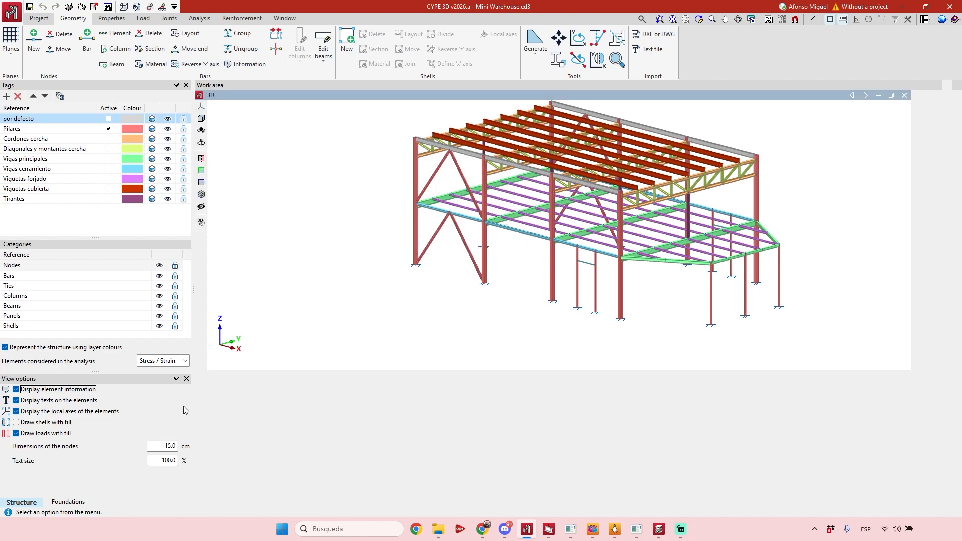
left_click(892, 95)
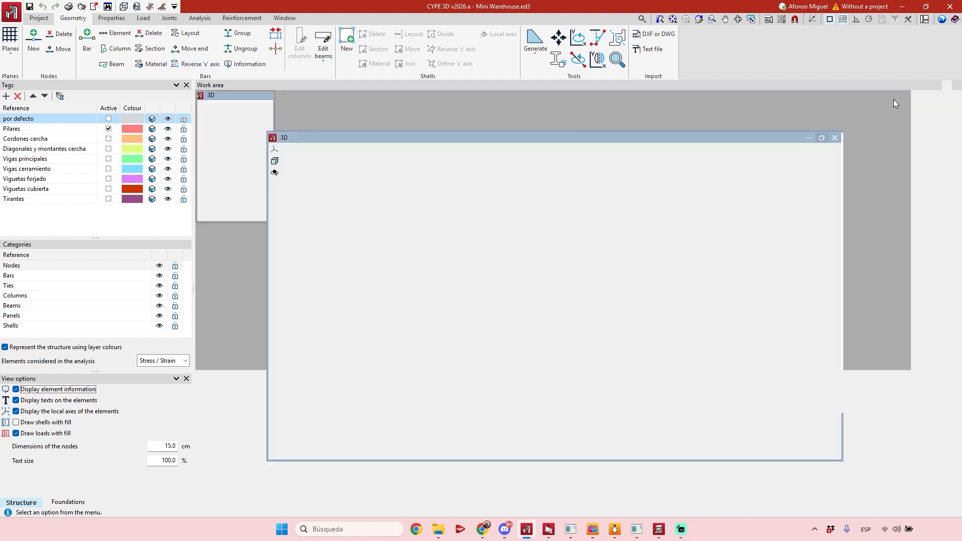
left_click(822, 138)
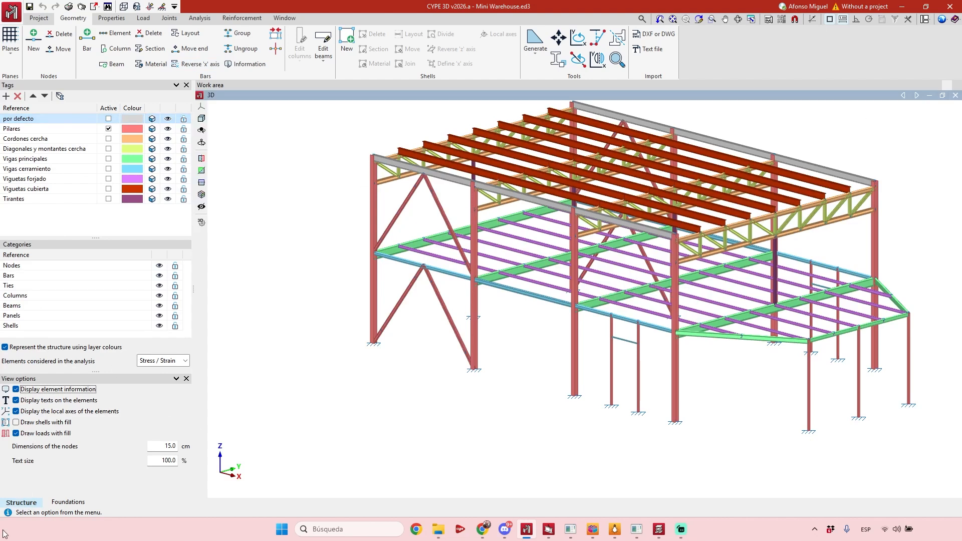
View the foundation plan with its footings and tie beams, and return to the 3D structure model.
left_click(72, 504)
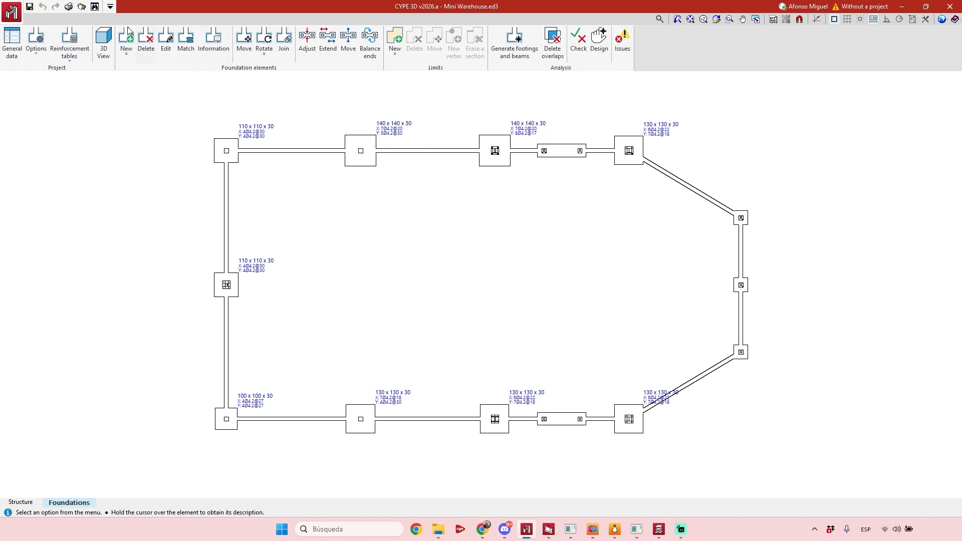
left_click(25, 503)
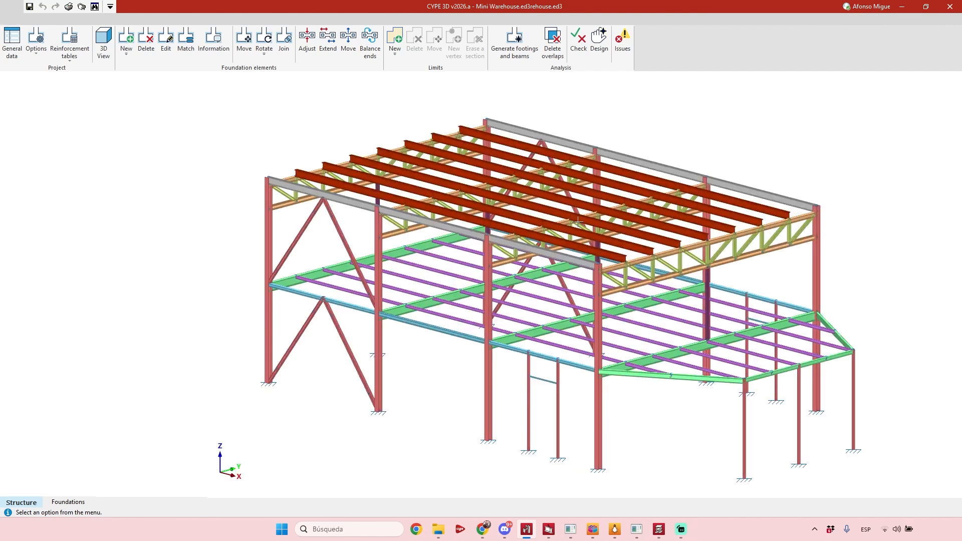
middle_click_drag(789, 288, 779, 289)
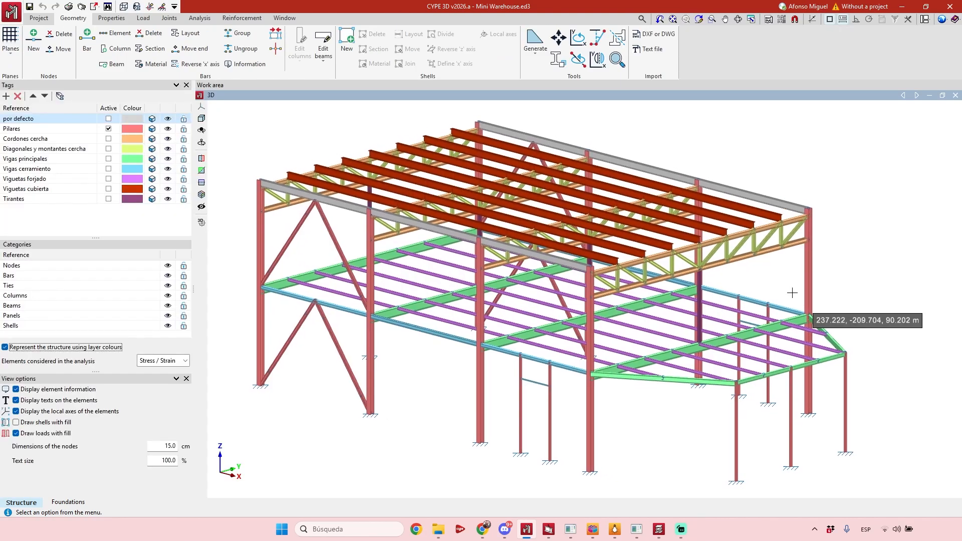
Review the design codes set for concrete, steel, timber and aluminium in the project's general data.
left_click(33, 19)
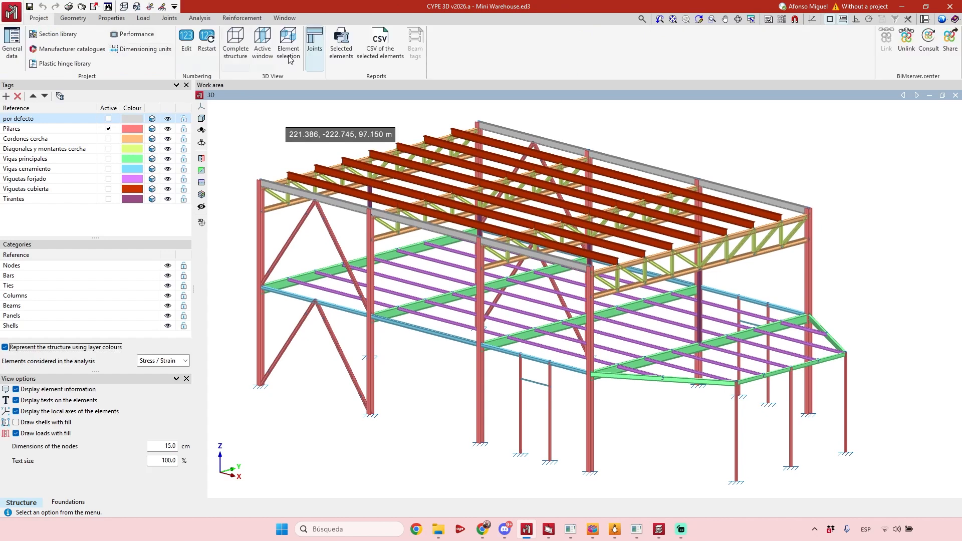
left_click(12, 45)
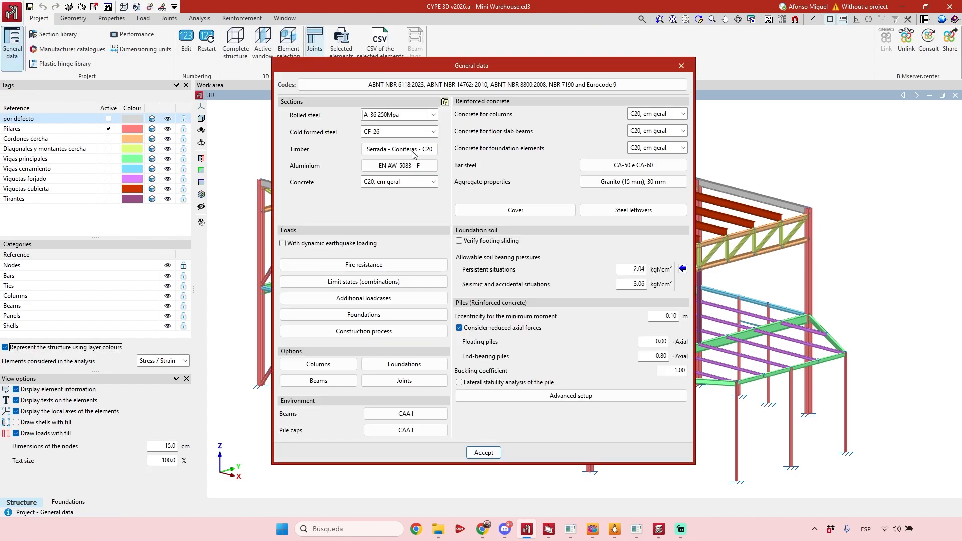
left_click(512, 85)
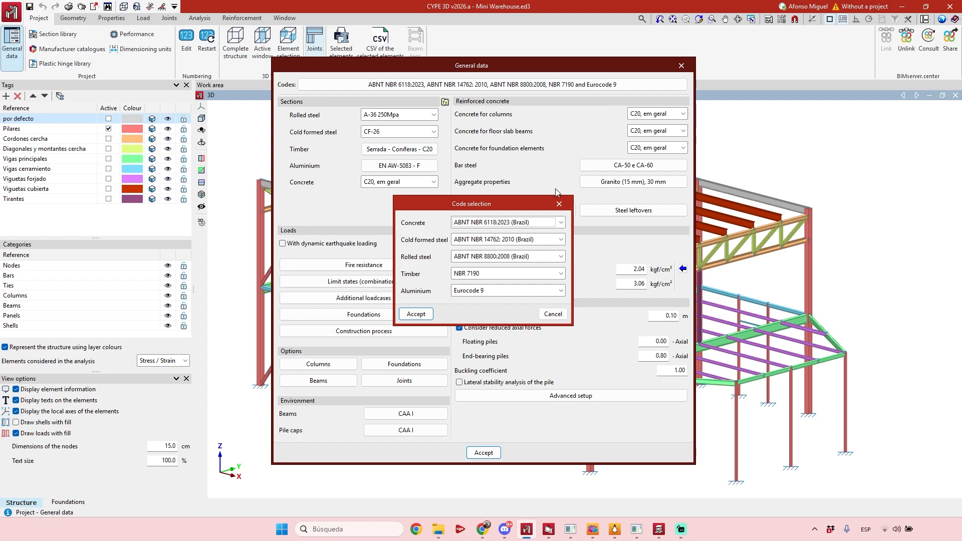
left_click(559, 204)
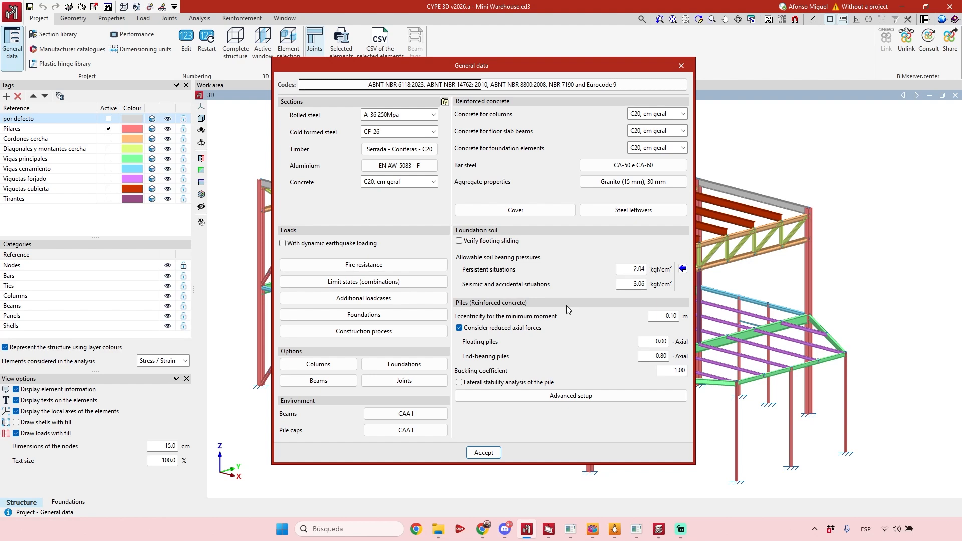
View the user library for rolled and cold formed steel, and leave the general data.
left_click(445, 103)
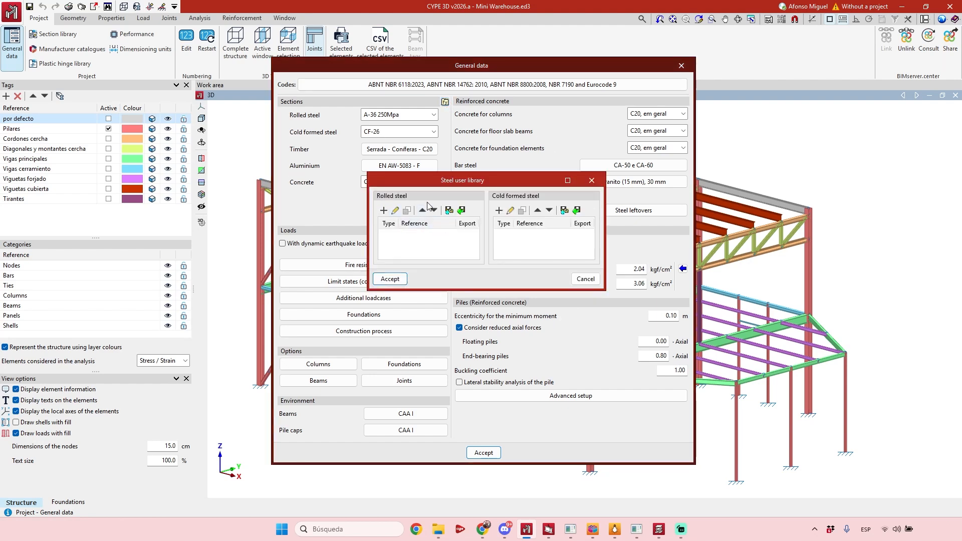
left_click(592, 180)
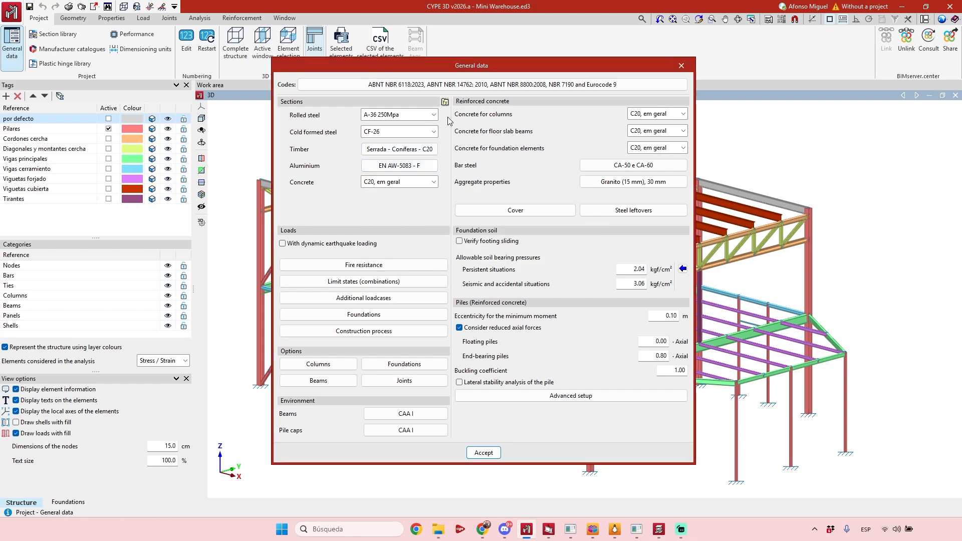
key("Return")
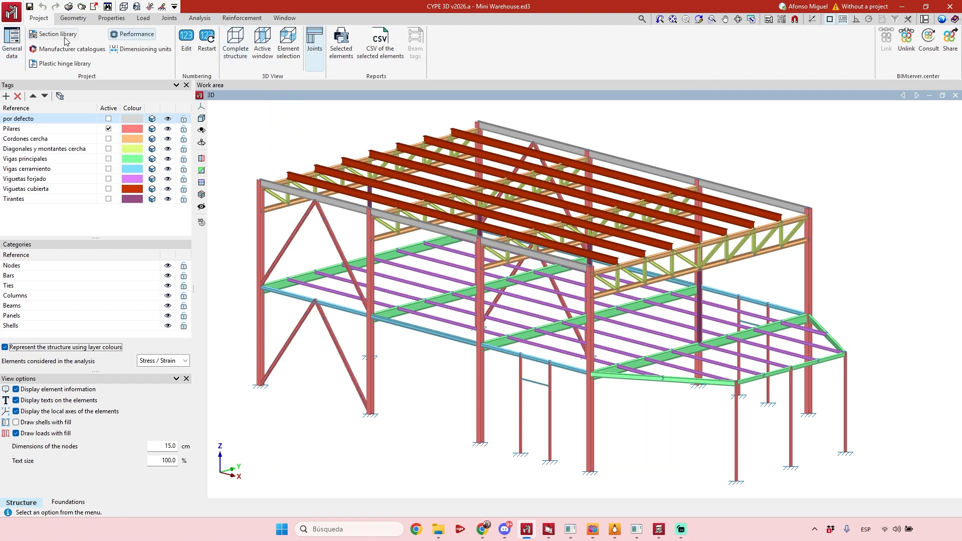
View the intumescent paint manufacturer catalogues and the management options of the section library.
left_click(103, 49)
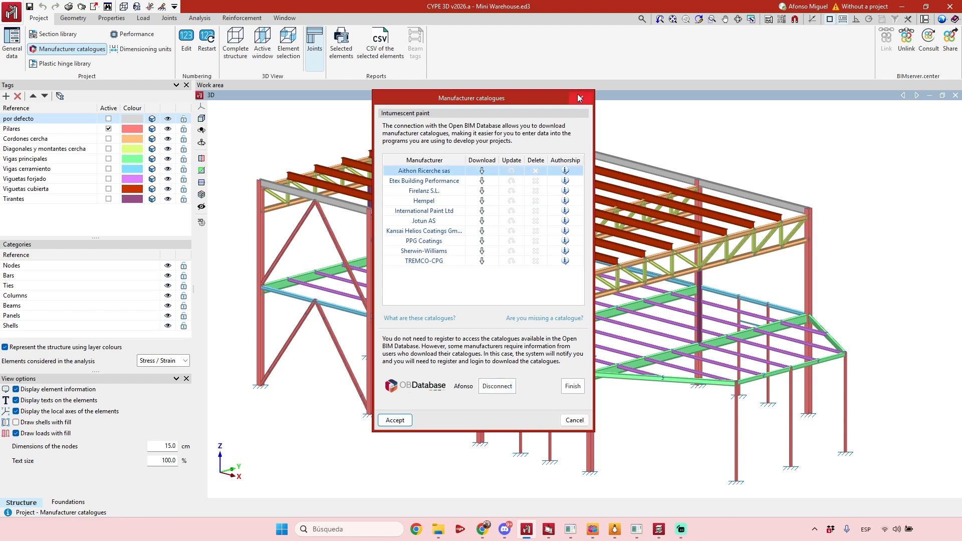
left_click(580, 97)
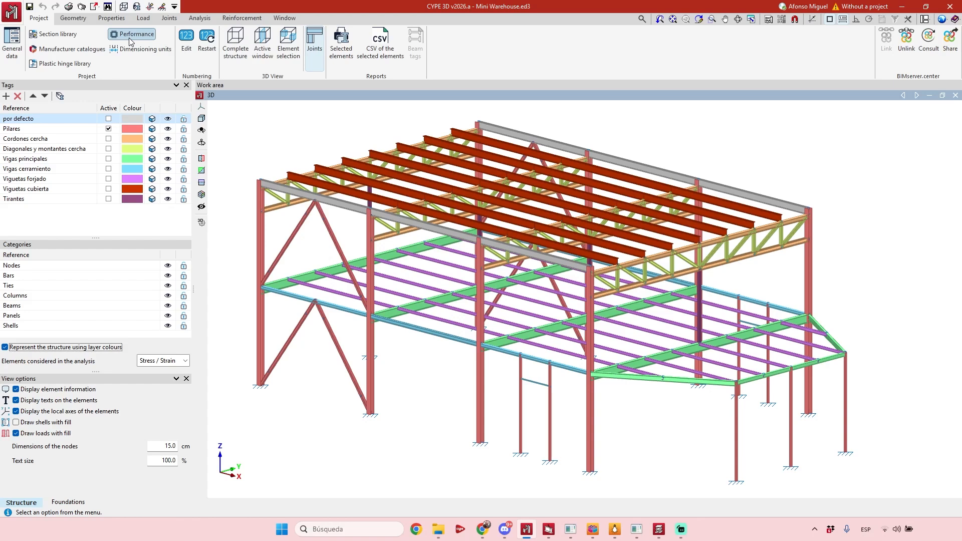
left_click(56, 34)
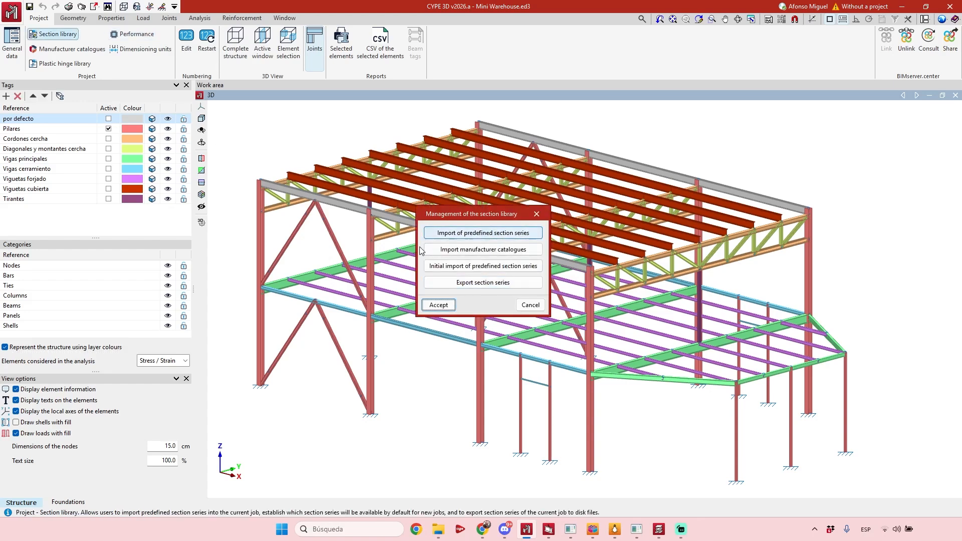
left_click(543, 215)
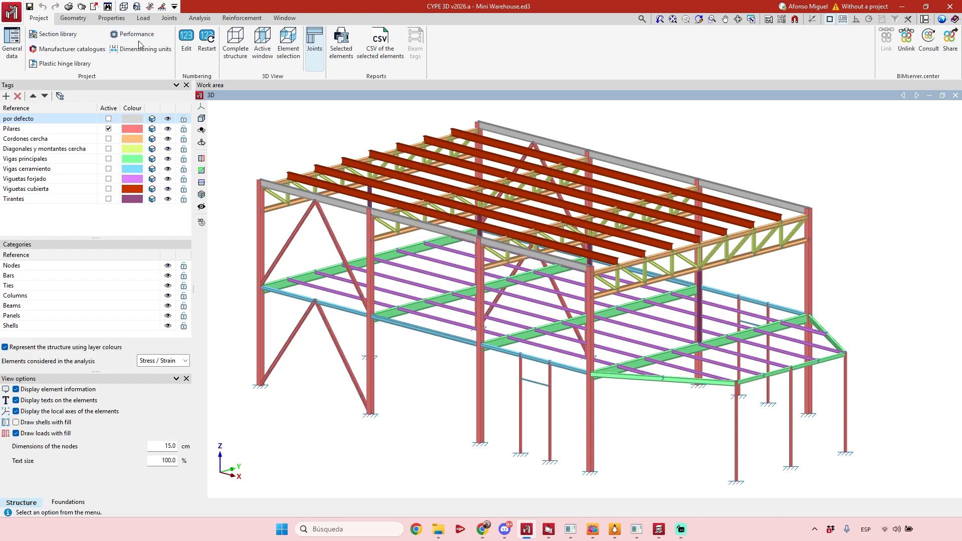
Check the dimensioning units used for dimensions, reinforcement and lengths.
left_click(141, 49)
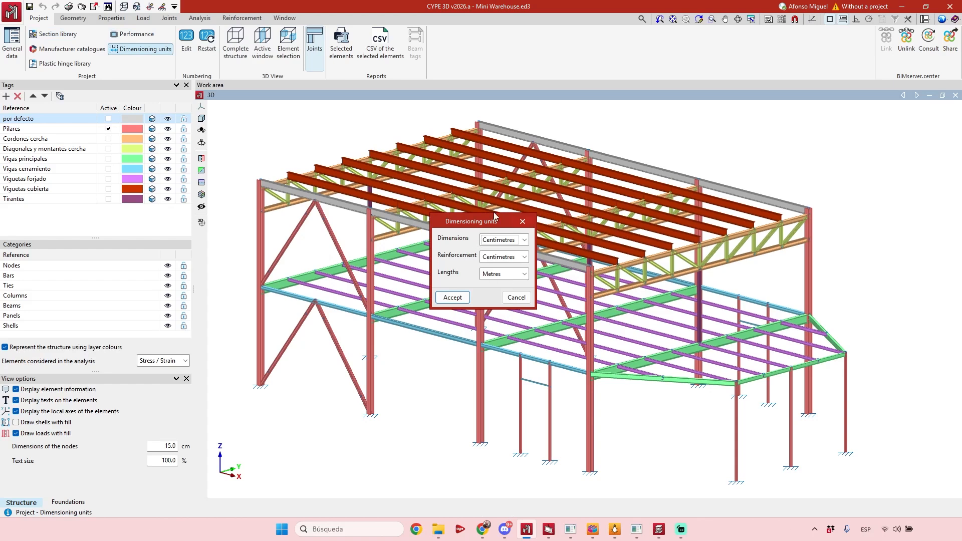
left_click(524, 223)
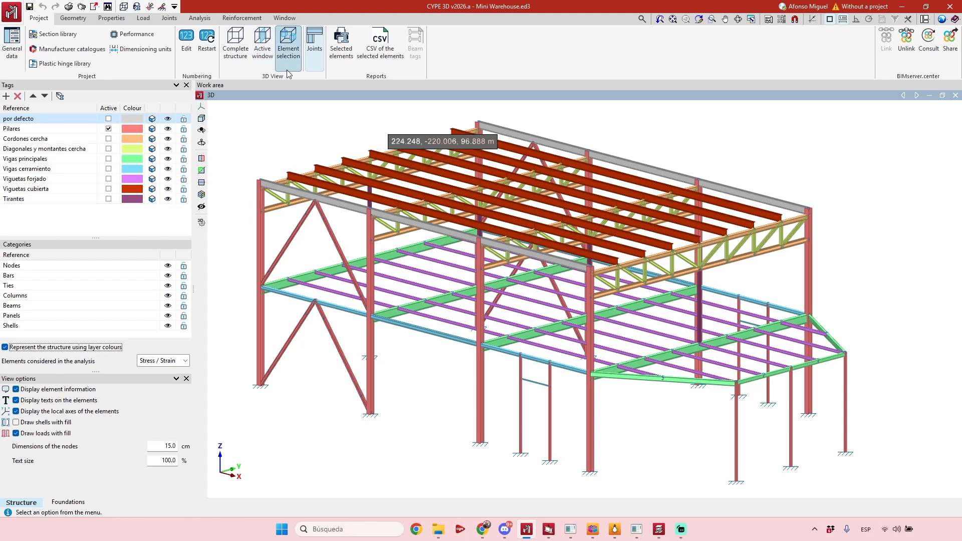
Go through the geometry commands for creating, deleting and moving nodes without editing the model.
left_click(74, 18)
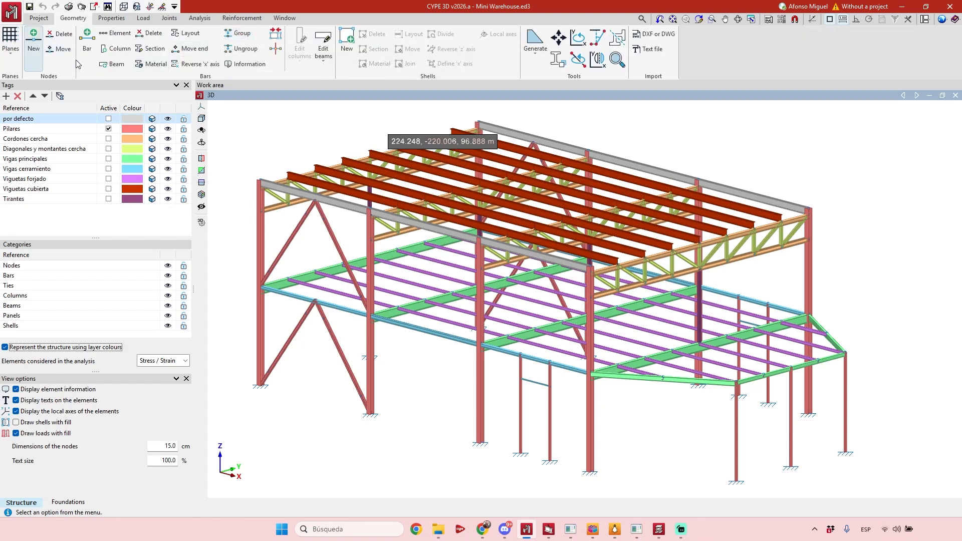
left_click(33, 40)
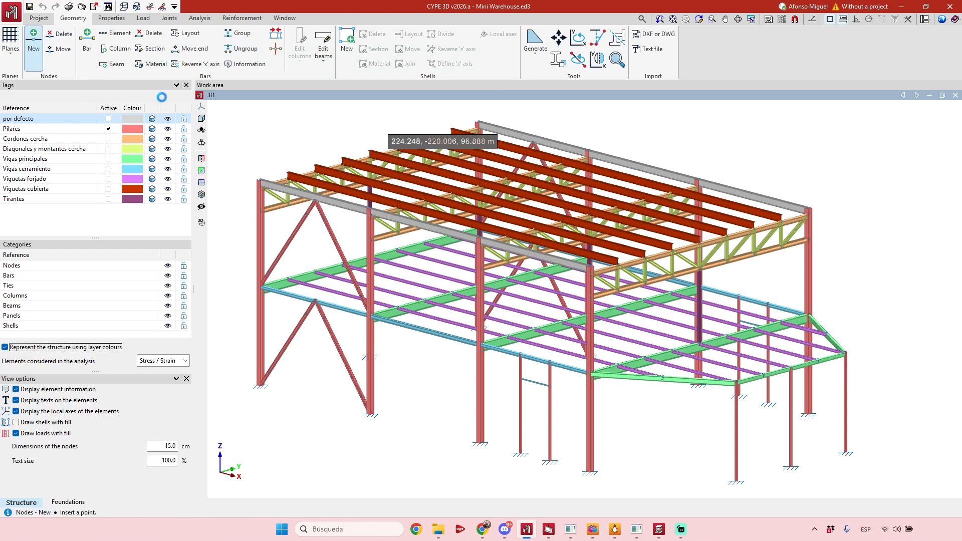
scroll(447, 317, "down", 2)
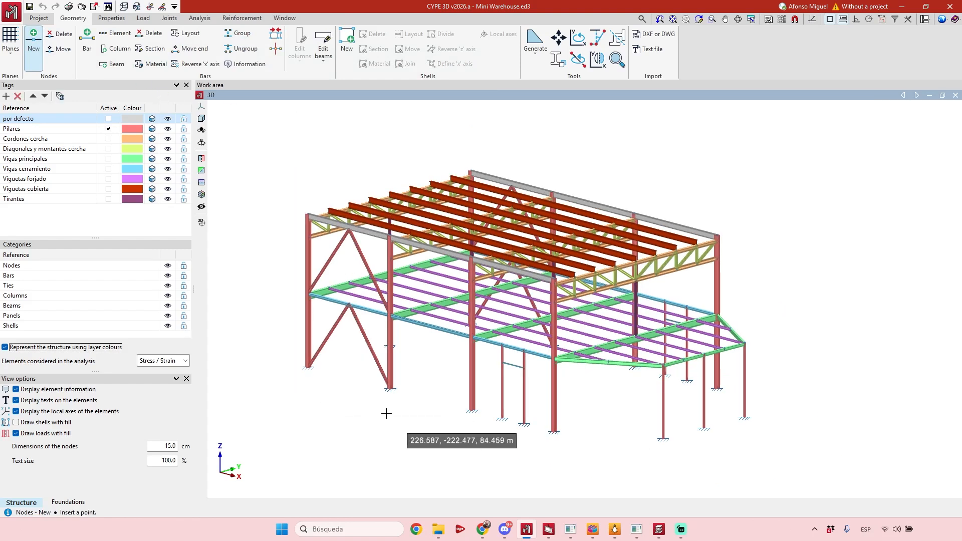
left_click(60, 33)
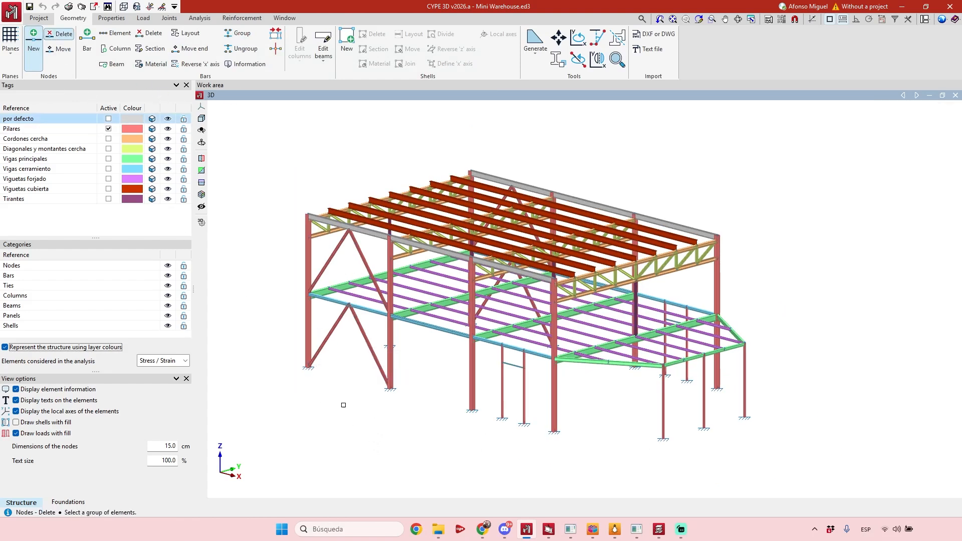
left_click(72, 51)
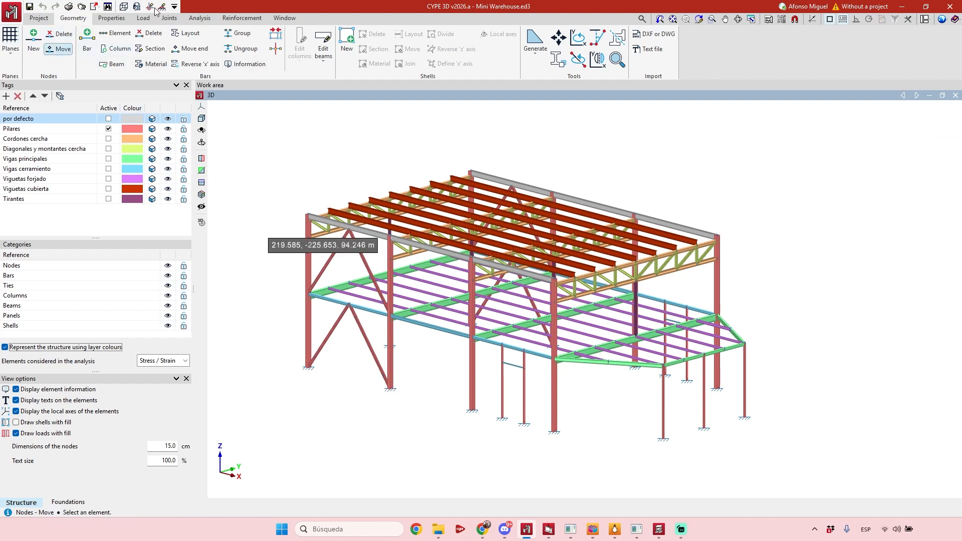
Activate the Bar command and view the Generate options for planes, nodes and bars, and tetrahedron mesh.
left_click(88, 35)
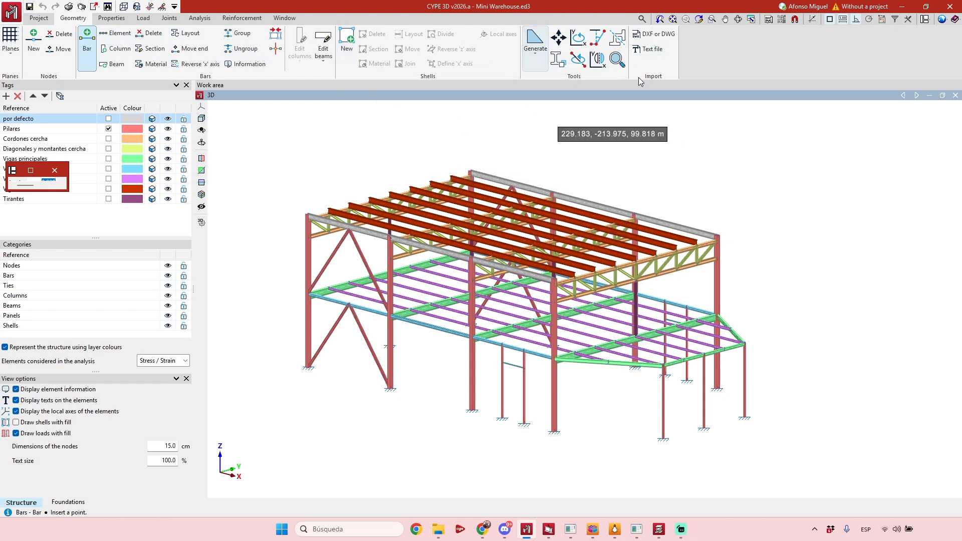
left_click(537, 42)
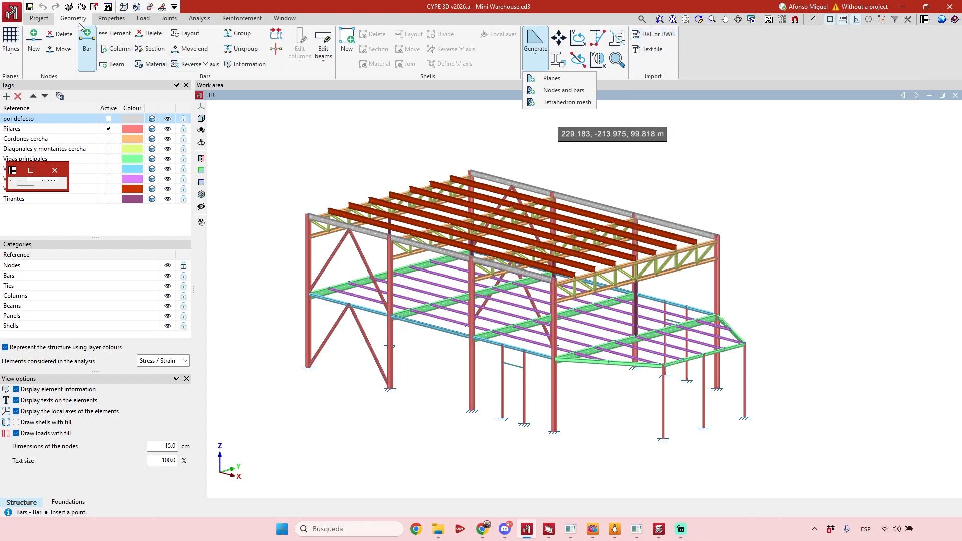
Try to generate diaphragms by levels.
left_click(110, 19)
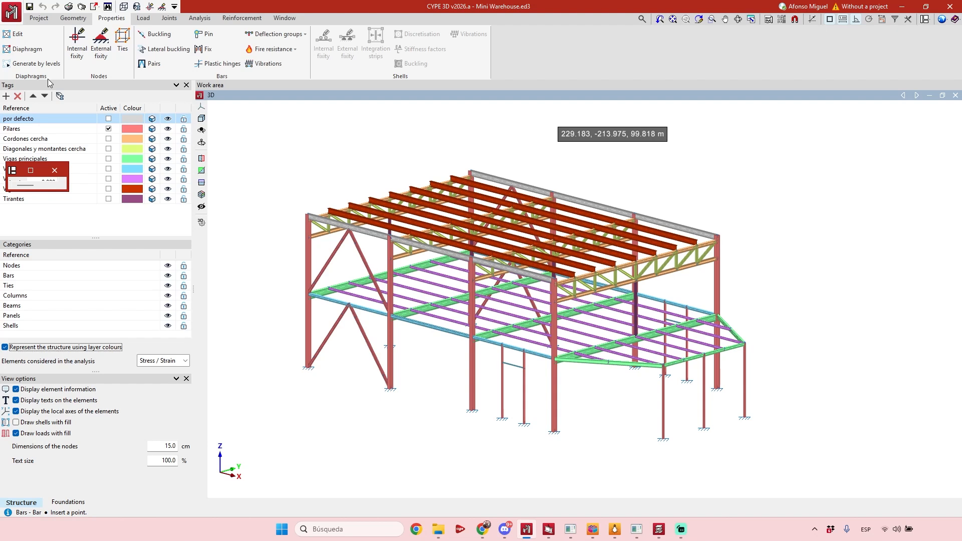
left_click(11, 65)
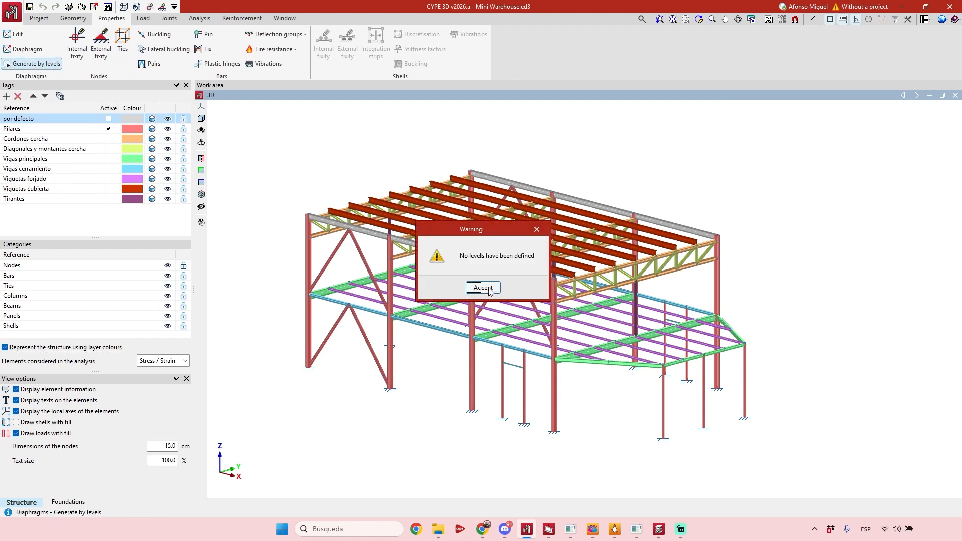
left_click(535, 234)
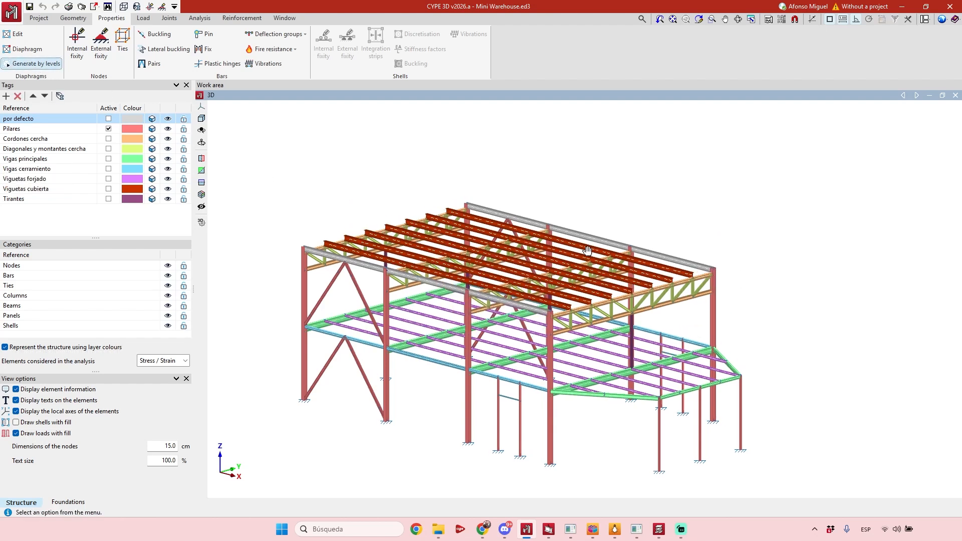
Examine the external fixity options for a column base node of the structure without changing them.
scroll(588, 254, "down", 2)
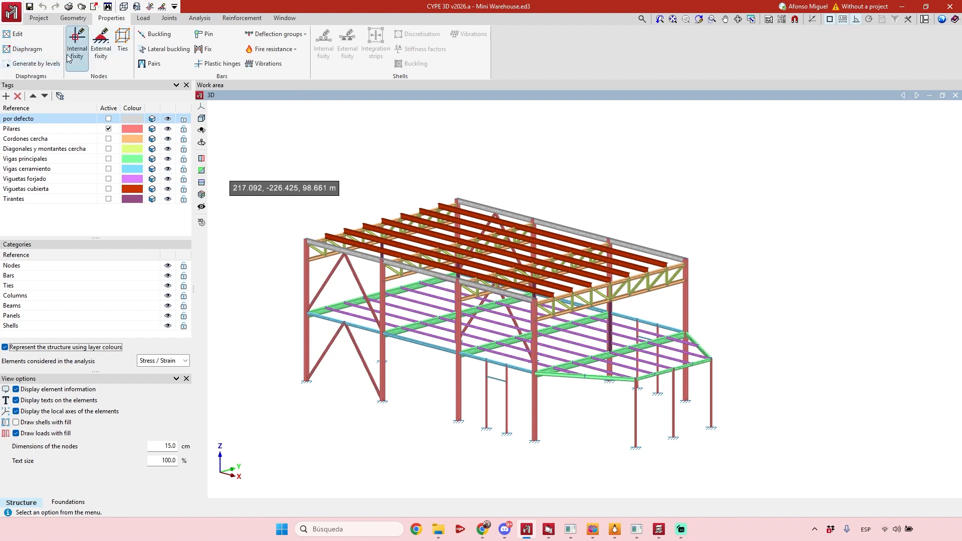
left_click(100, 43)
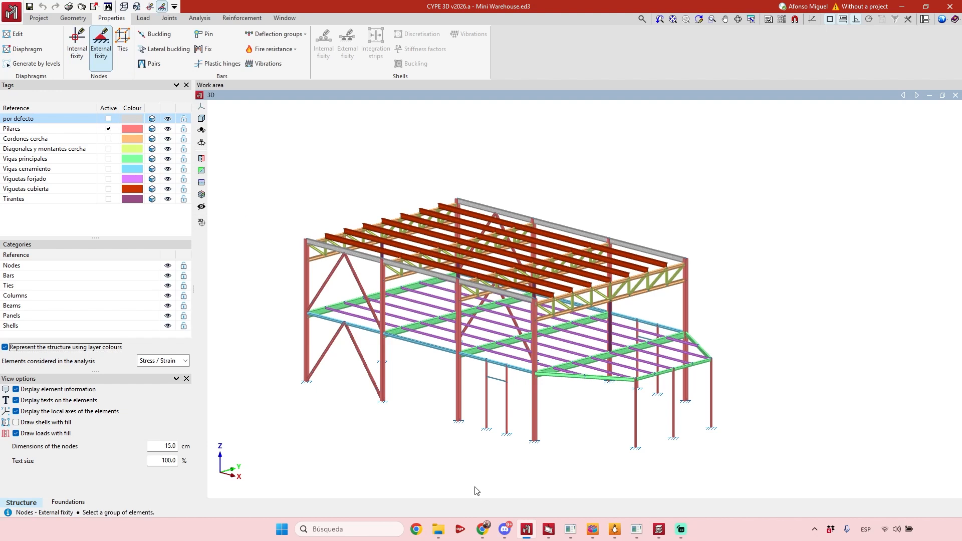
left_click(460, 425)
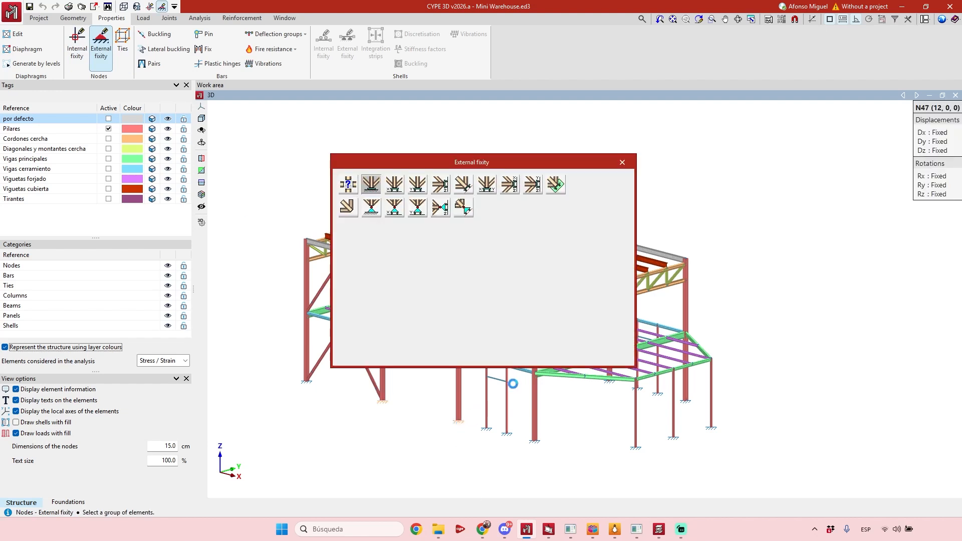
left_click_drag(528, 164, 694, 195)
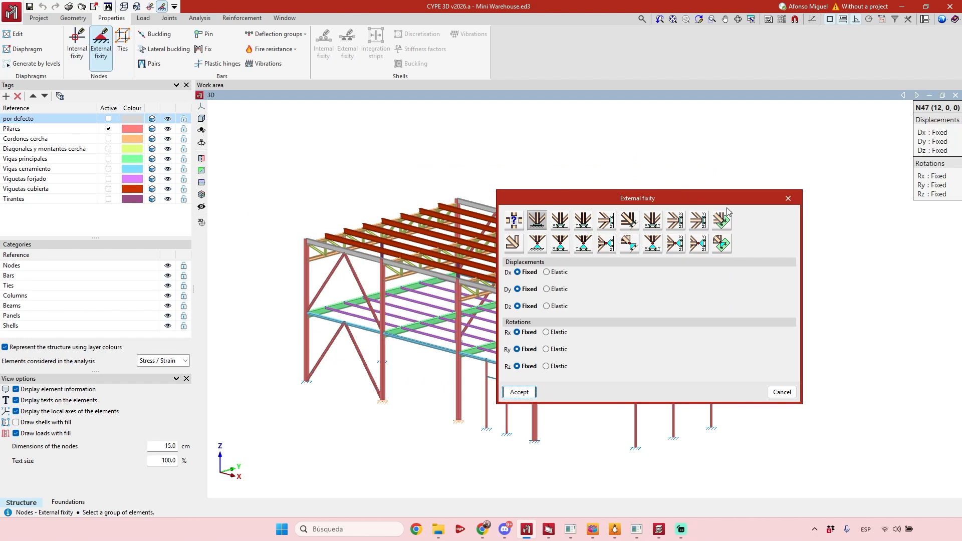
left_click(788, 199)
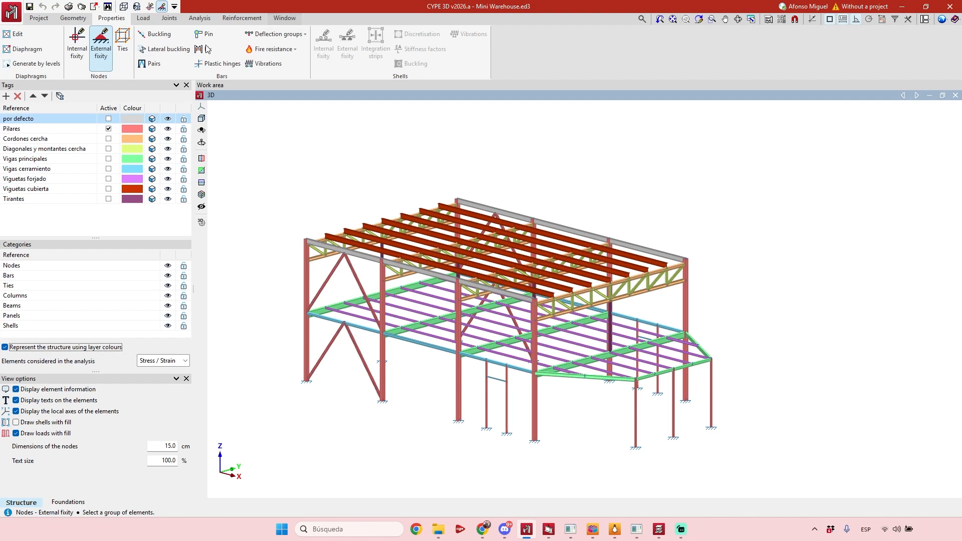
View the buckling length and analysis criteria of a bar in the structure without changing them.
left_click(155, 33)
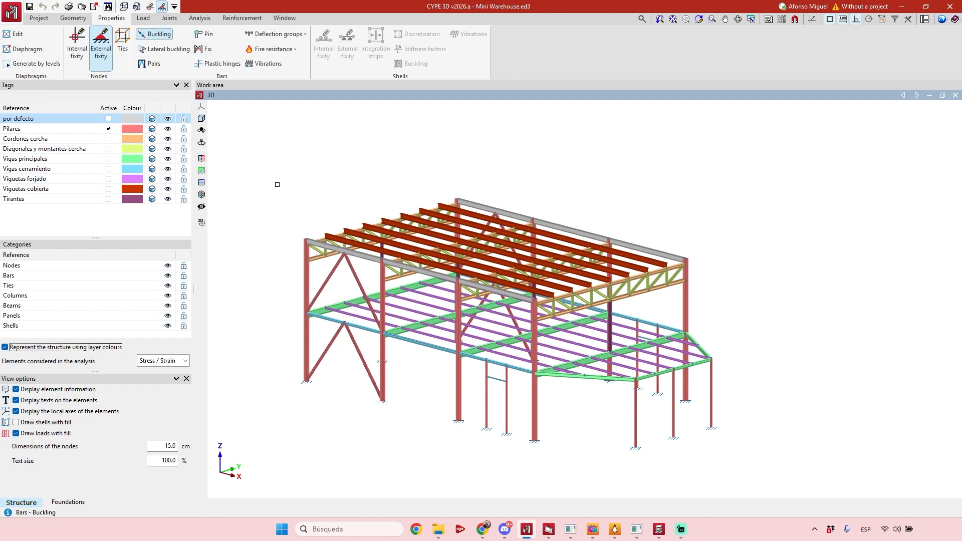
left_click(422, 345)
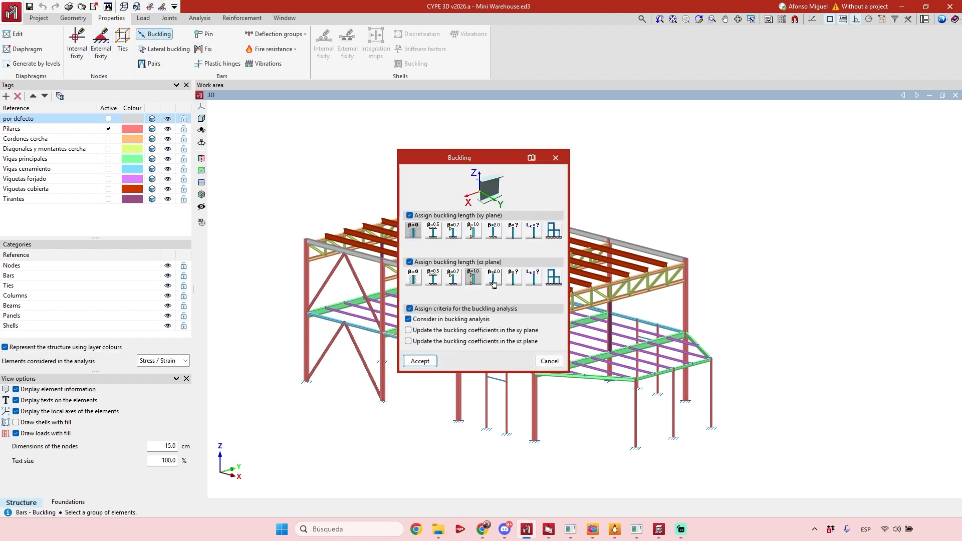
left_click(556, 159)
View the lateral buckling settings for a perimeter beam's top and bottom flanges without changing them.
left_click(183, 49)
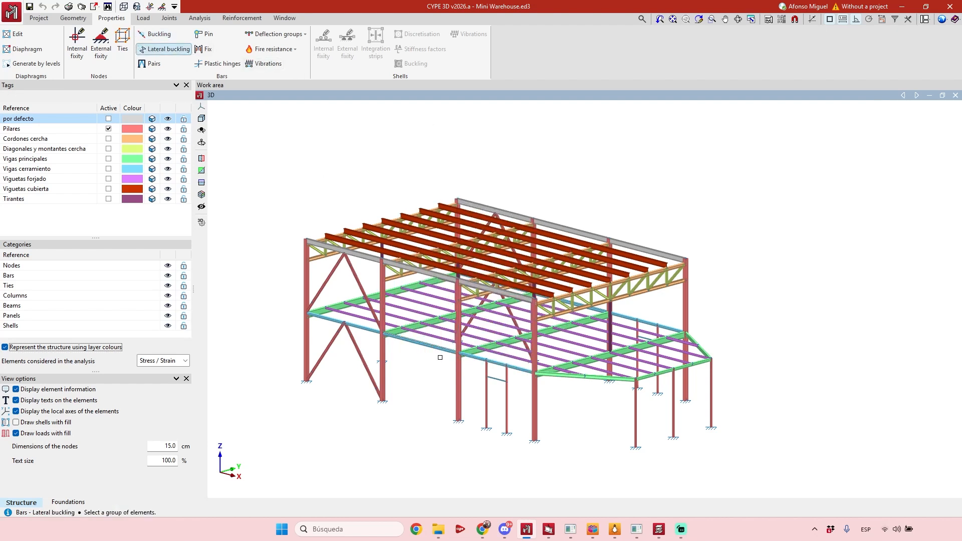
left_click(428, 350)
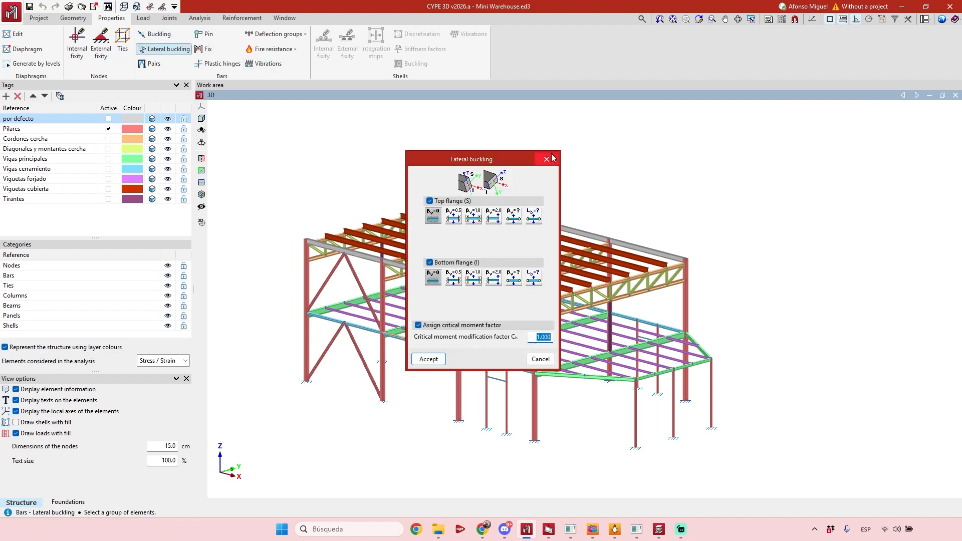
left_click(552, 157)
left_click(278, 50)
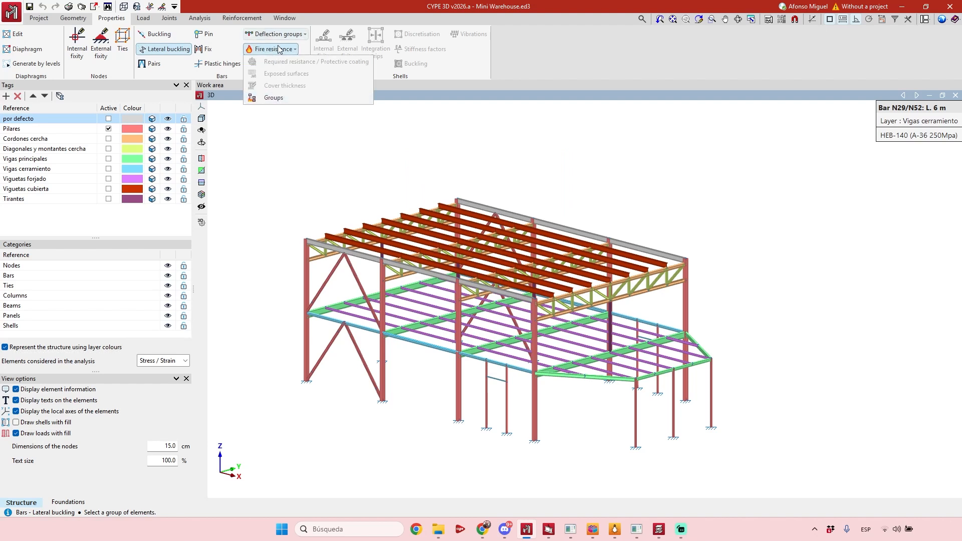
left_click(279, 50)
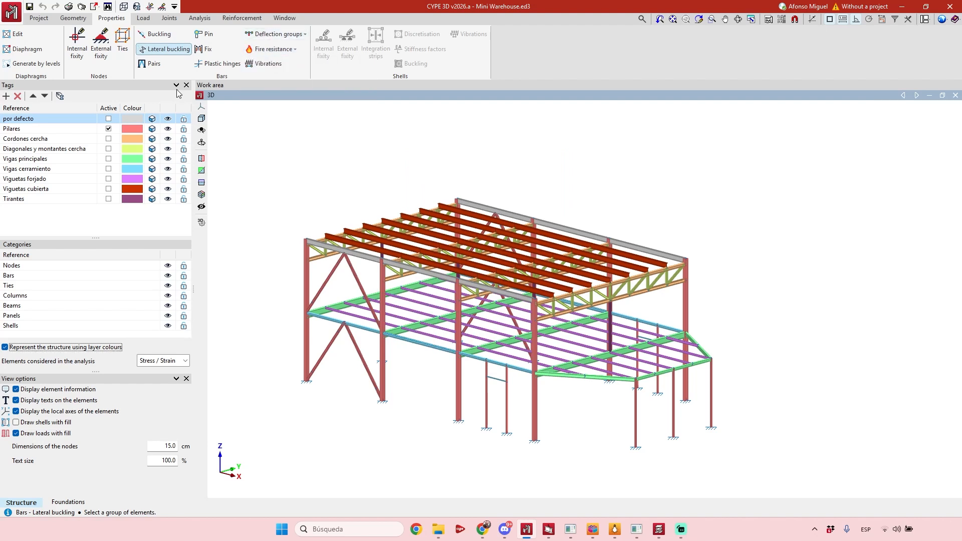
left_click(205, 33)
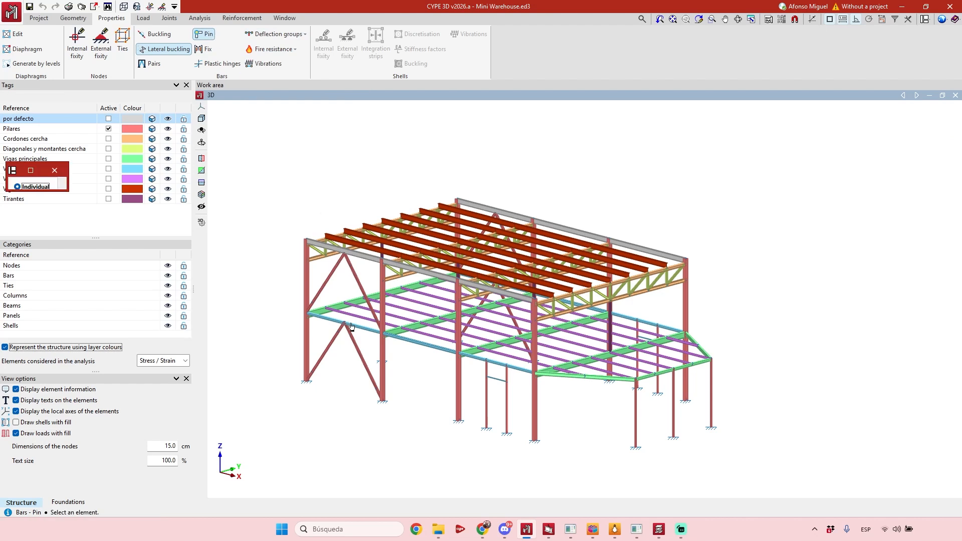
scroll(320, 319, "up", 2)
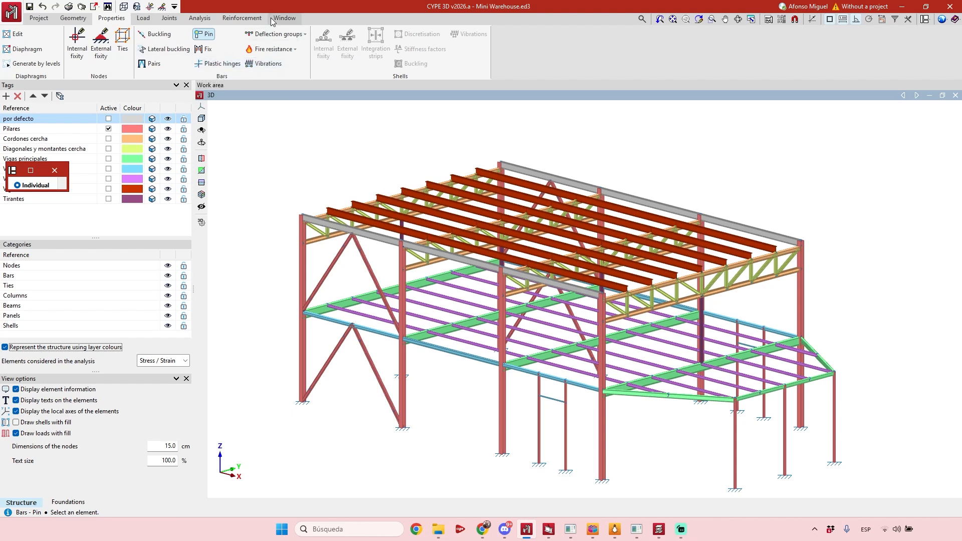
Start the new bar load command to display the bar loads, and enlarge the Visible loadcase properties window.
left_click(143, 18)
scroll(329, 121, "down", 2)
scroll(541, 108, "up", 1)
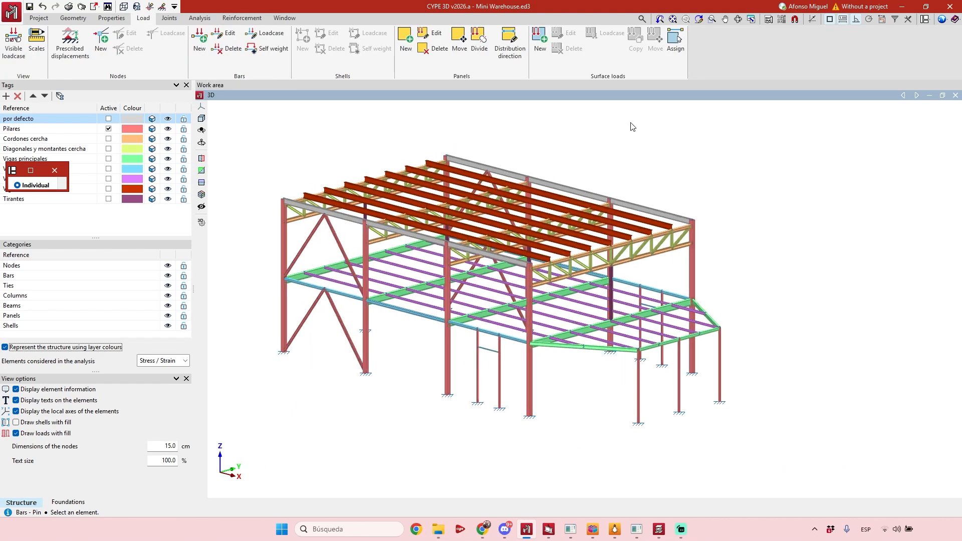
middle_click_drag(630, 125, 623, 150)
left_click(69, 40)
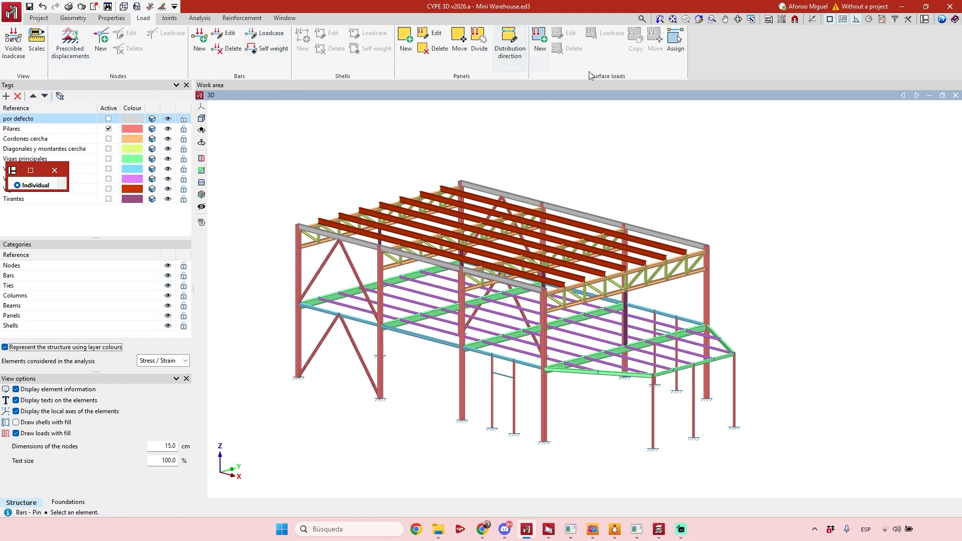
left_click(201, 40)
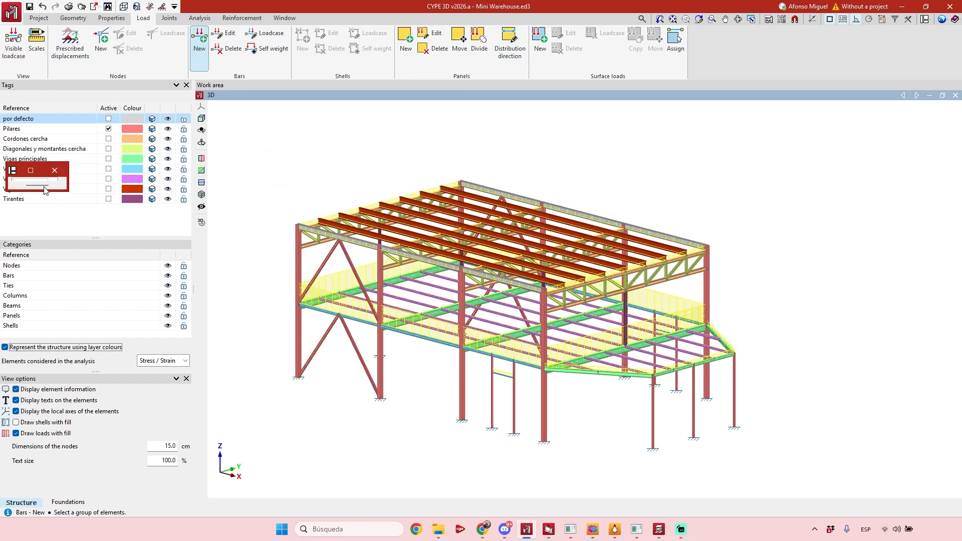
scroll(524, 441, "up", 5)
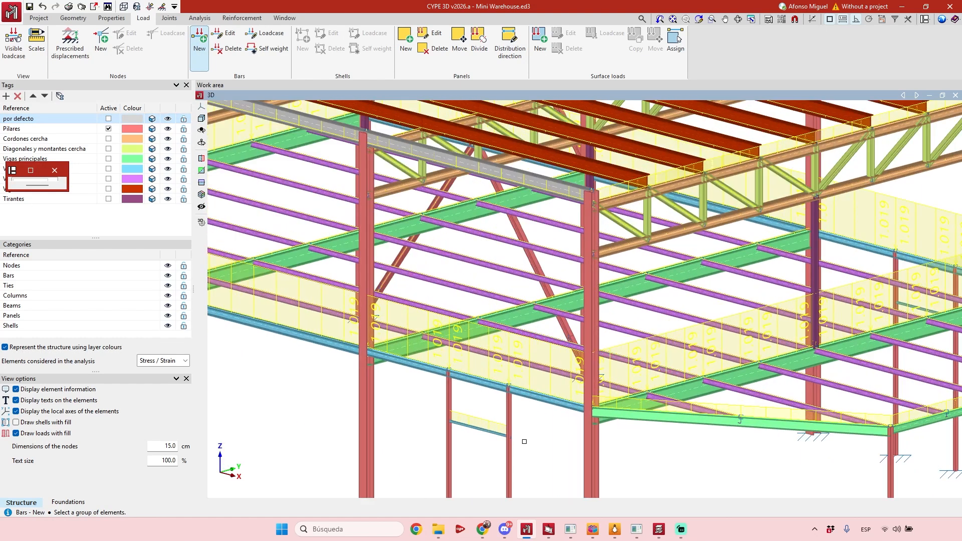
middle_click_drag(567, 431, 545, 442, "shift")
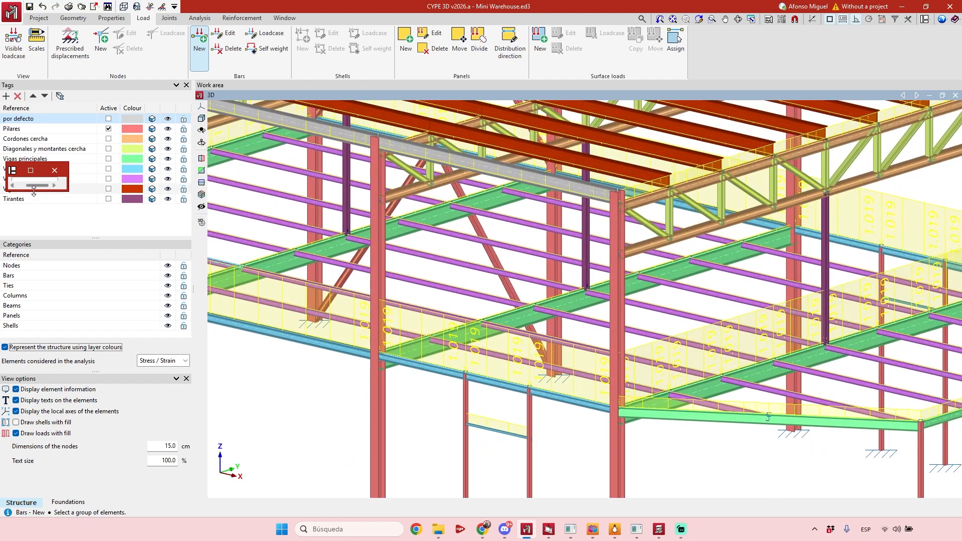
left_click_drag(40, 191, 46, 329)
left_click_drag(69, 269, 263, 240)
View the bar loads of loadcases CM 1, V +Y and V +X in turn, then return to Self weight.
left_click(64, 184)
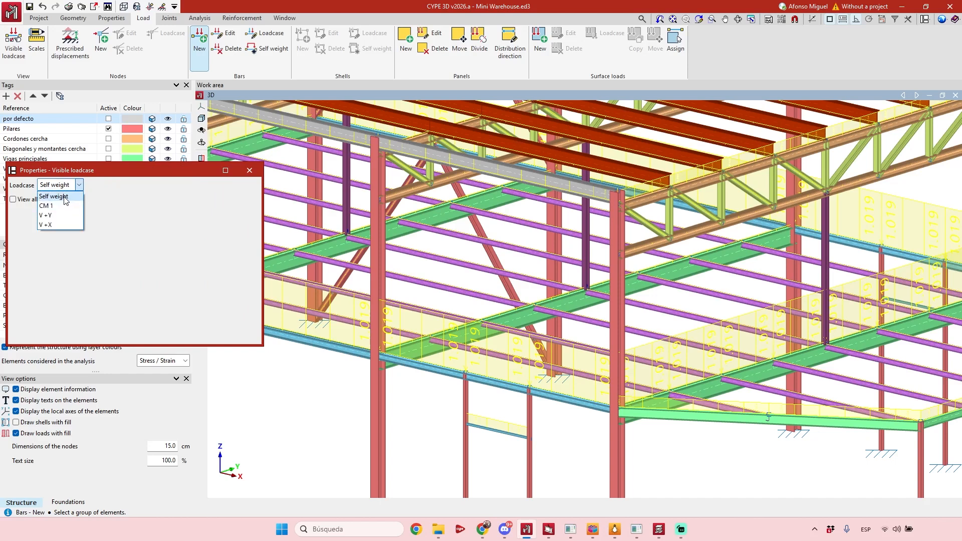
left_click(59, 205)
left_click(62, 185)
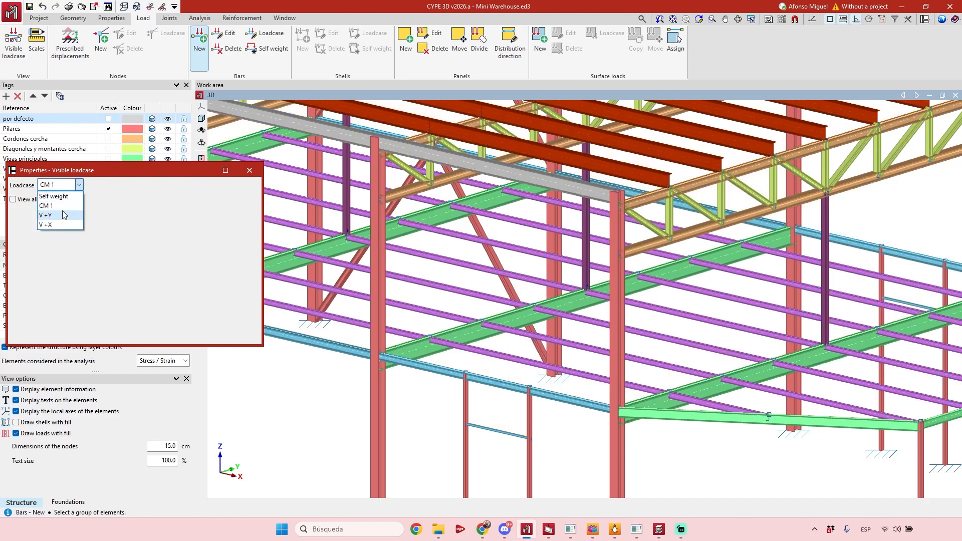
left_click(65, 217)
left_click(65, 185)
left_click(50, 225)
left_click(67, 186)
left_click(52, 196)
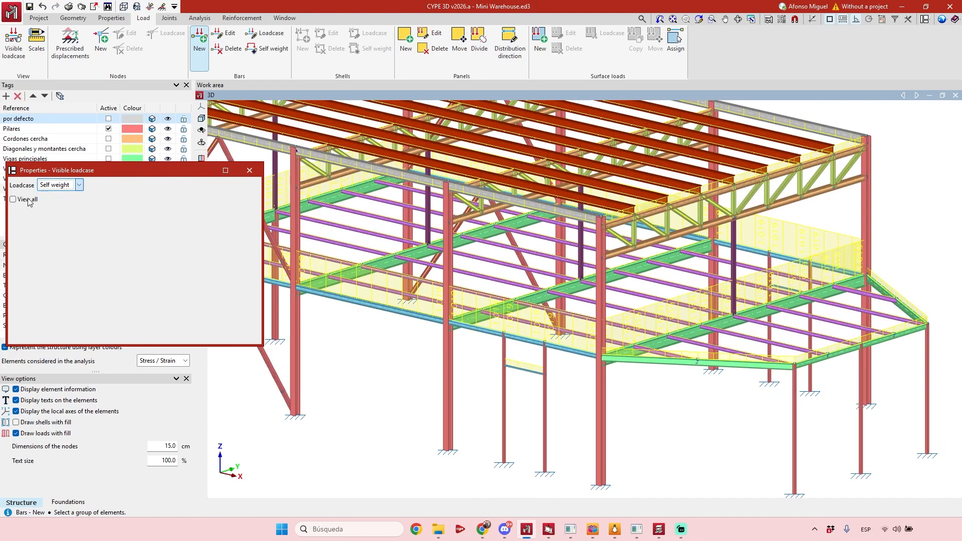
Enable View all for the visible loadcases over the whole structure and close the loadcase properties.
scroll(564, 332, "down", 5)
middle_click_drag(567, 353, 564, 377)
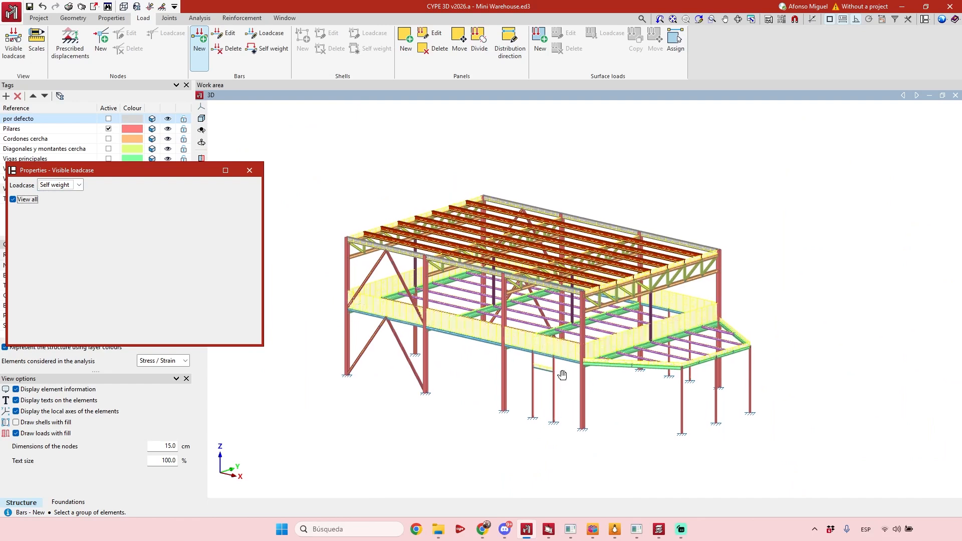
scroll(564, 371, "up", 2)
left_click(249, 171)
Examine the load description of an existing Self weight load on a perimeter beam without changing it.
left_click(224, 33)
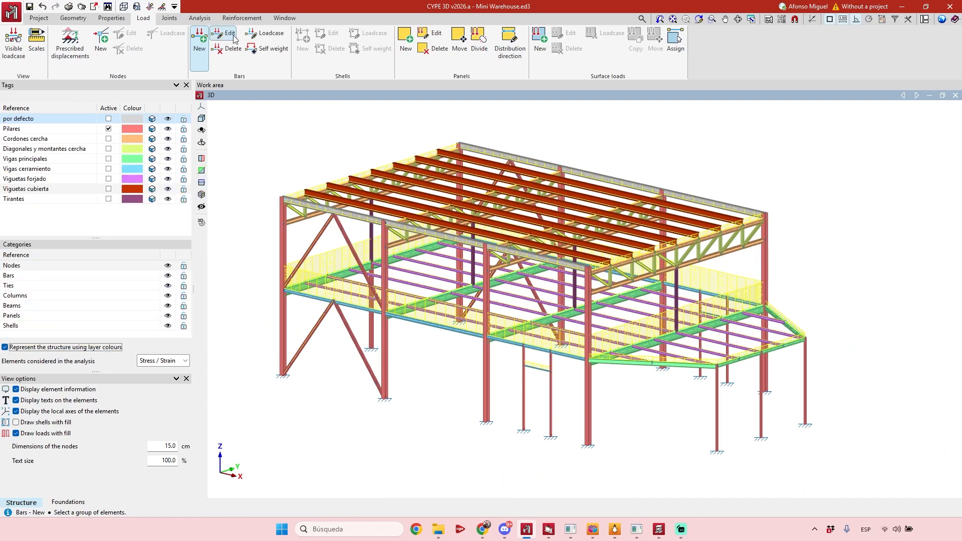
left_click(545, 333)
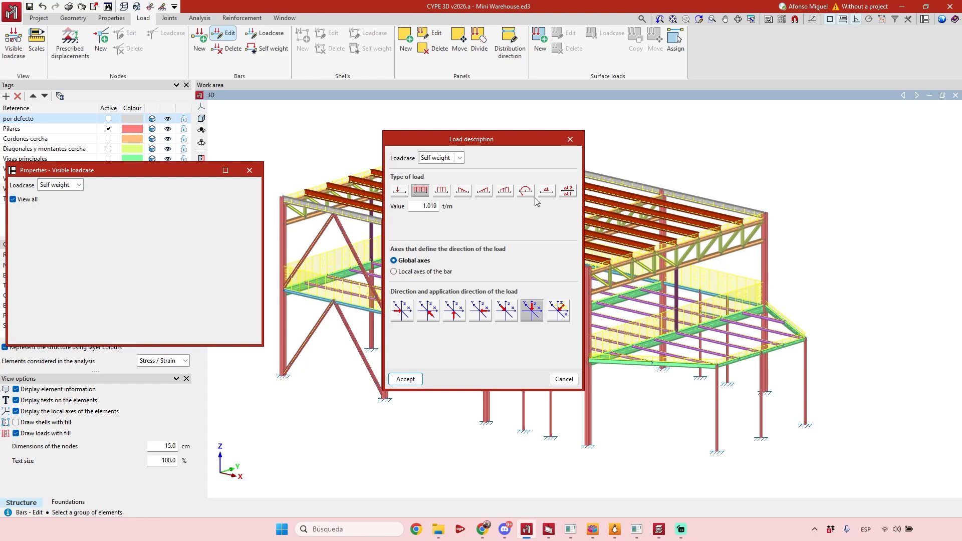
left_click(570, 142)
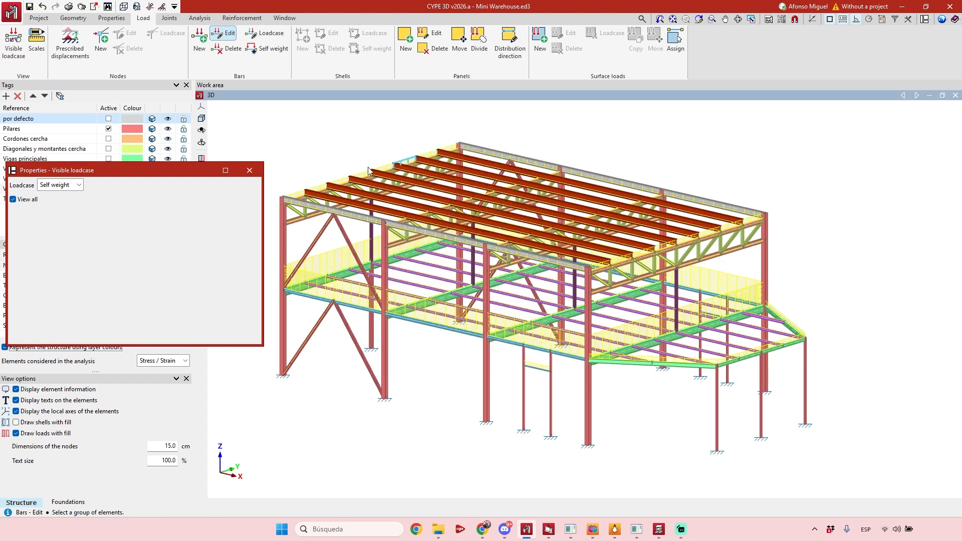
left_click(250, 170)
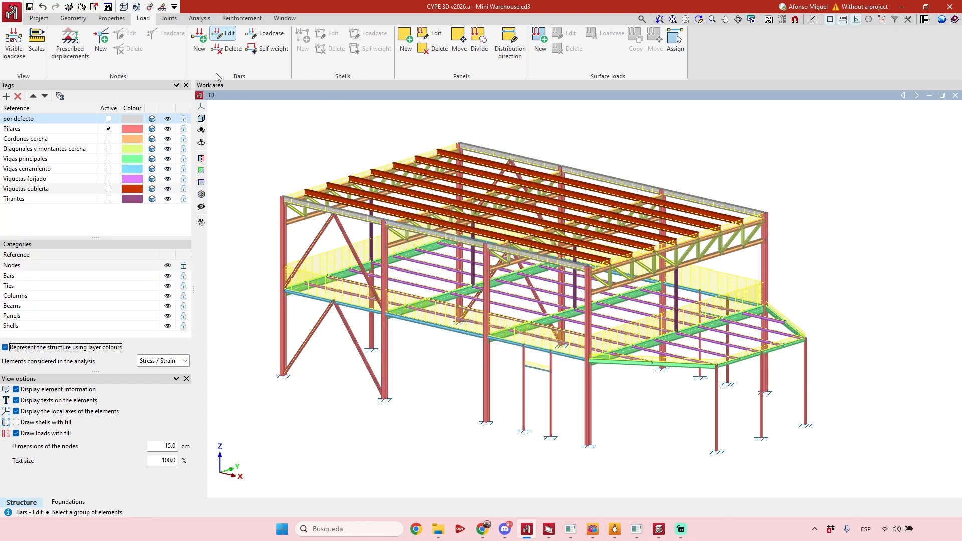
left_click(163, 19)
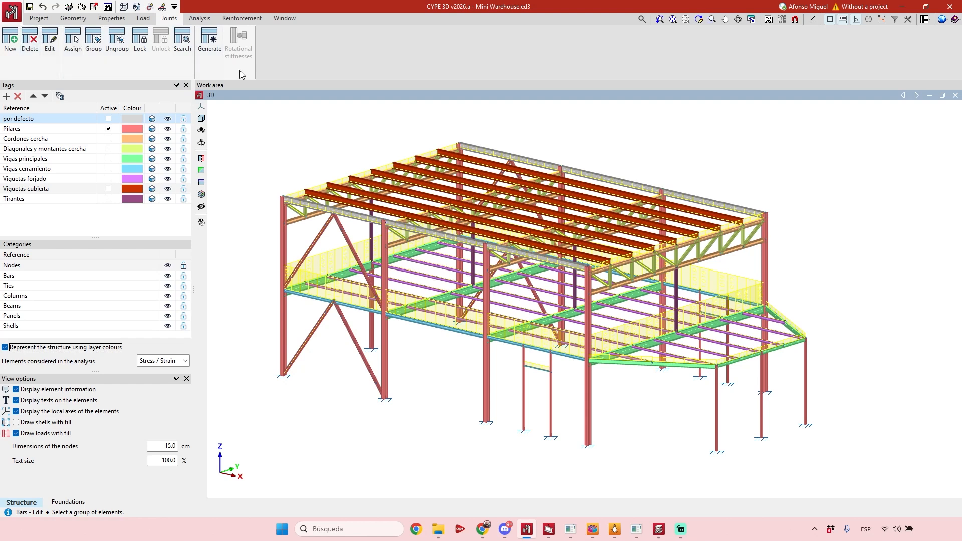
scroll(389, 224, "up", 3)
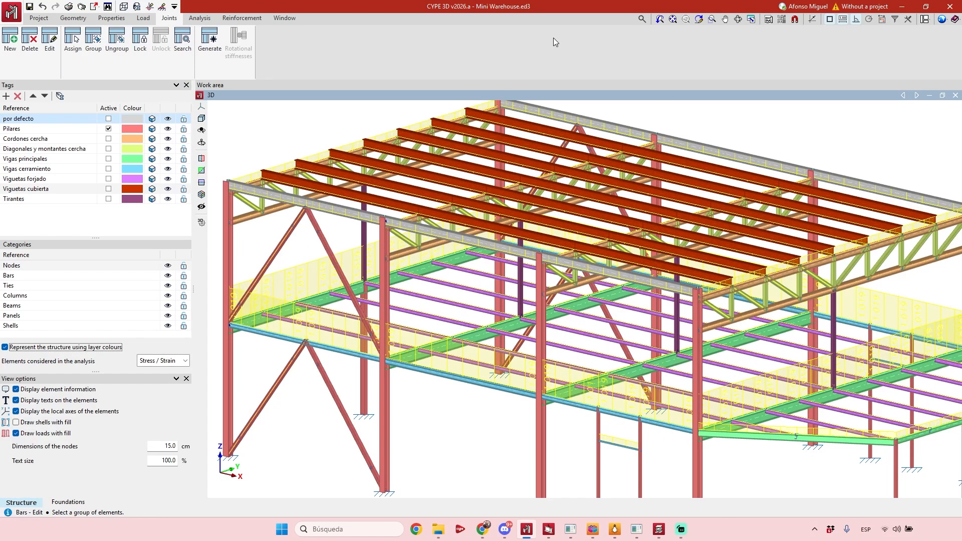
left_click(39, 18)
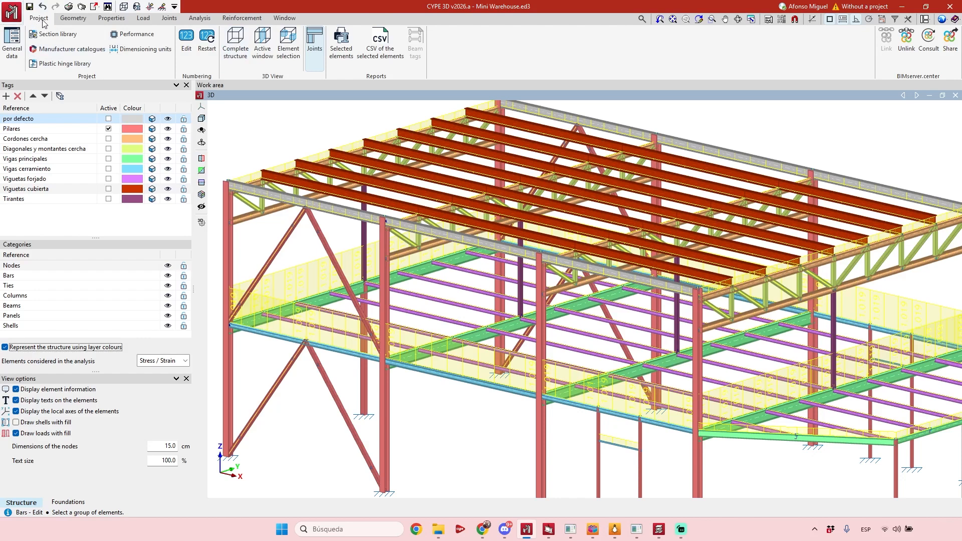
Run the stress/strain analysis without dimensioning sections, checking bars or designing connections, and close the final design report.
left_click(199, 18)
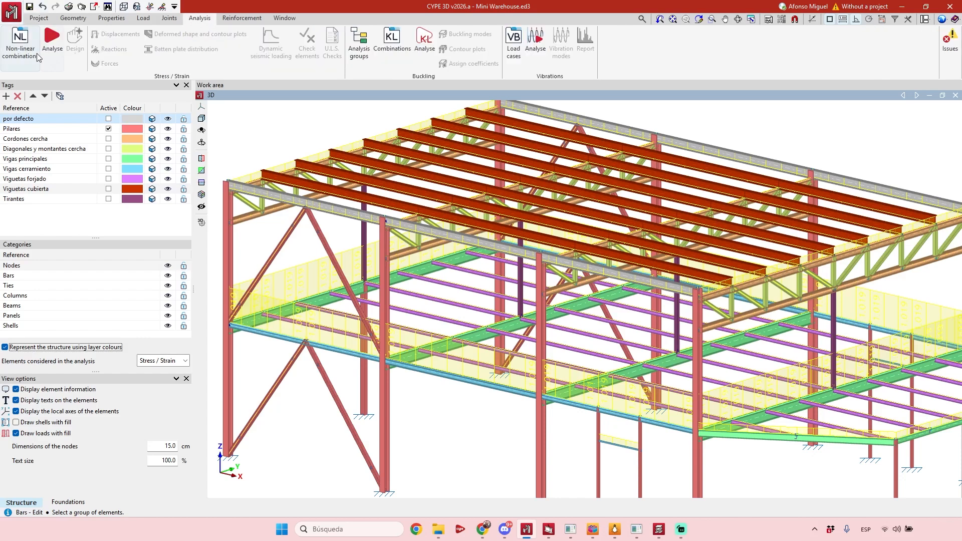
left_click(59, 50)
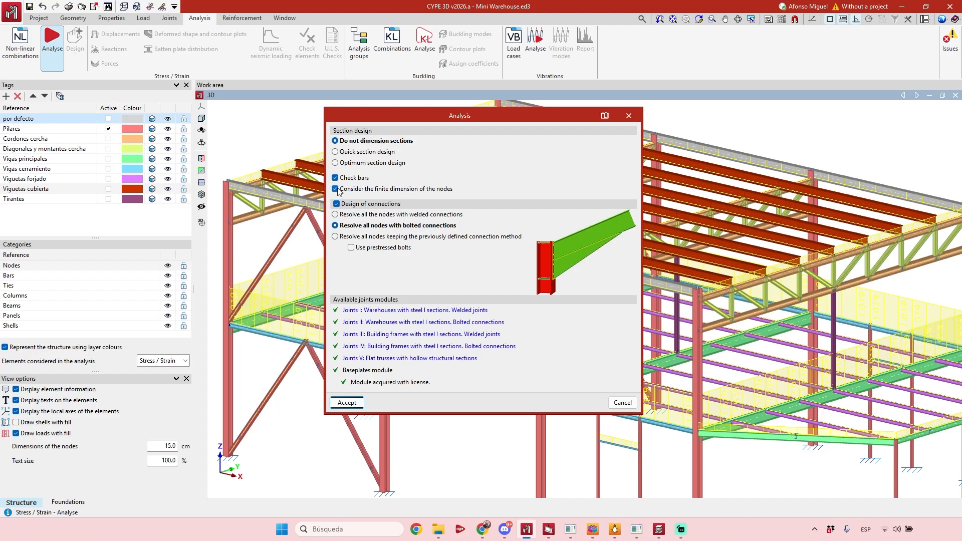
left_click(337, 204)
left_click(354, 404)
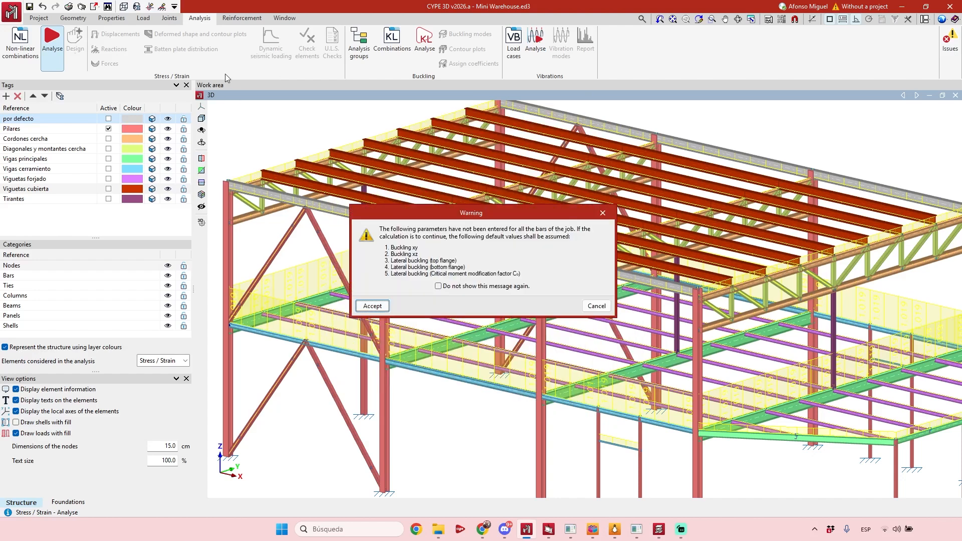
left_click(372, 306)
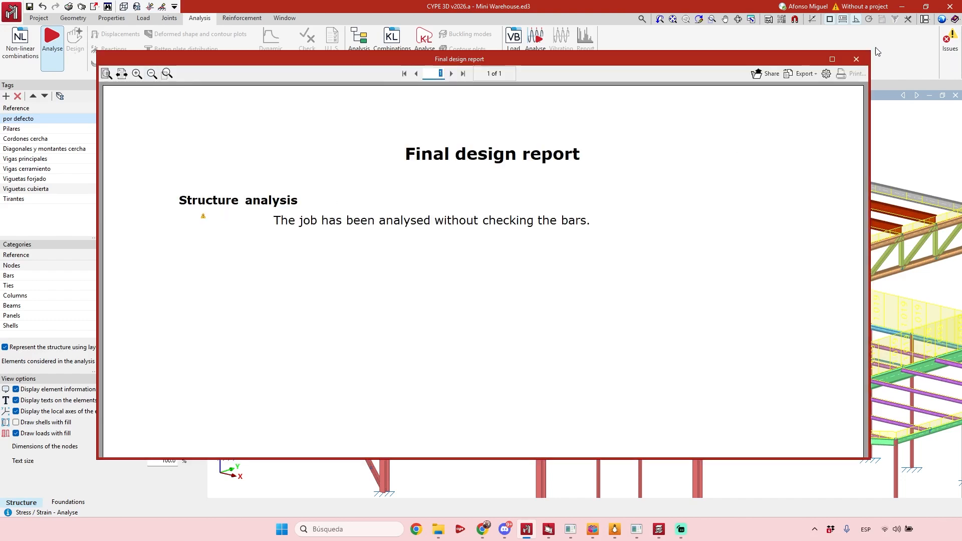
left_click(857, 58)
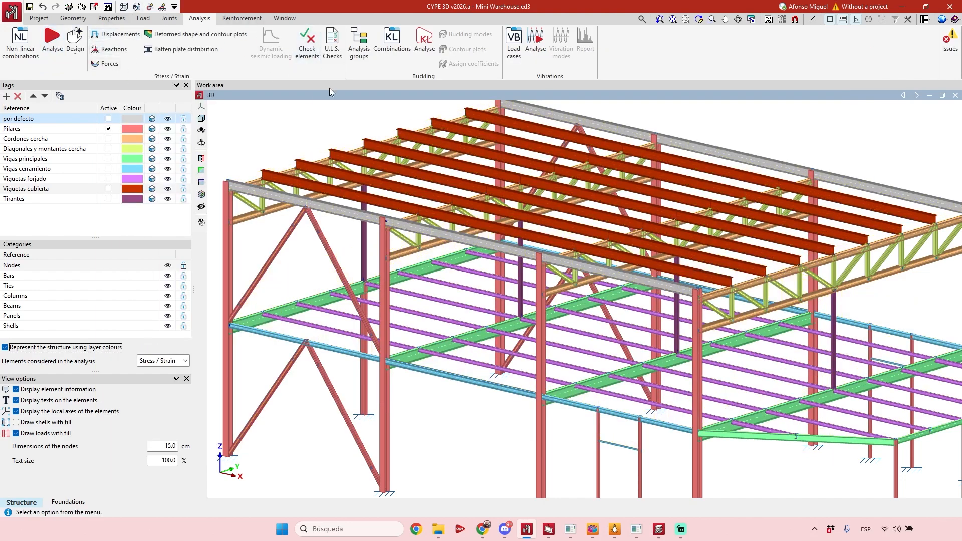
Display the Moment y (My) and Moment z (Mz) force diagrams on all bars of the structure.
scroll(414, 205, "down", 2)
scroll(413, 205, "up", 1)
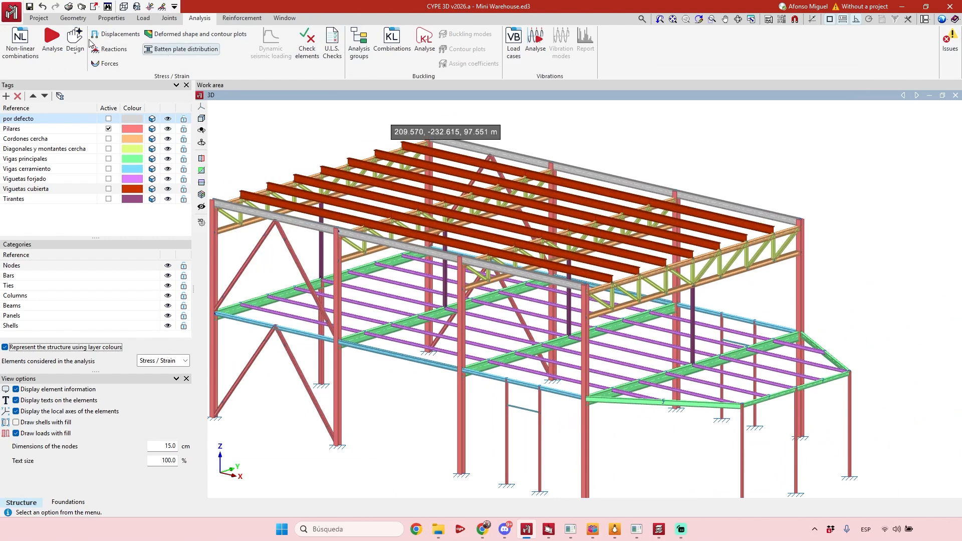
left_click(116, 67)
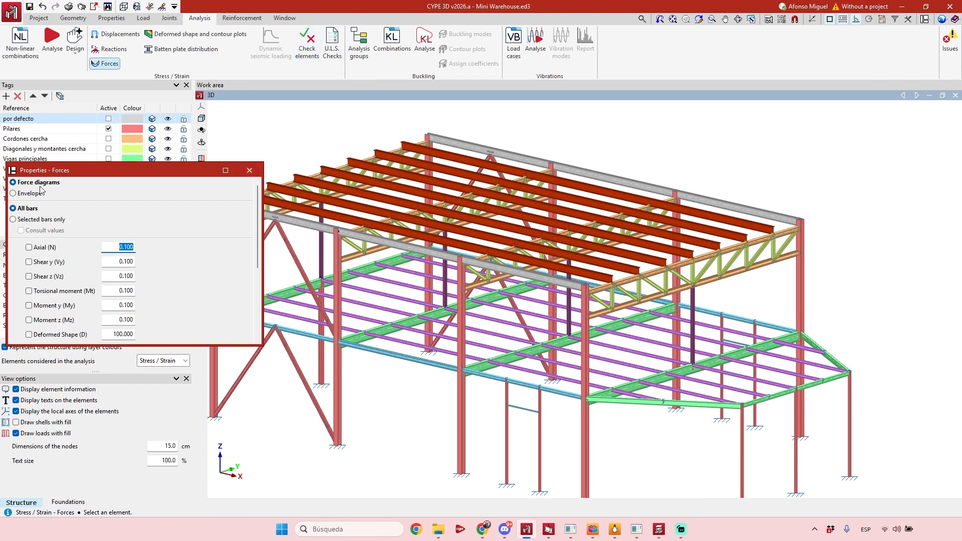
scroll(43, 281, "down", 1)
left_click(29, 281)
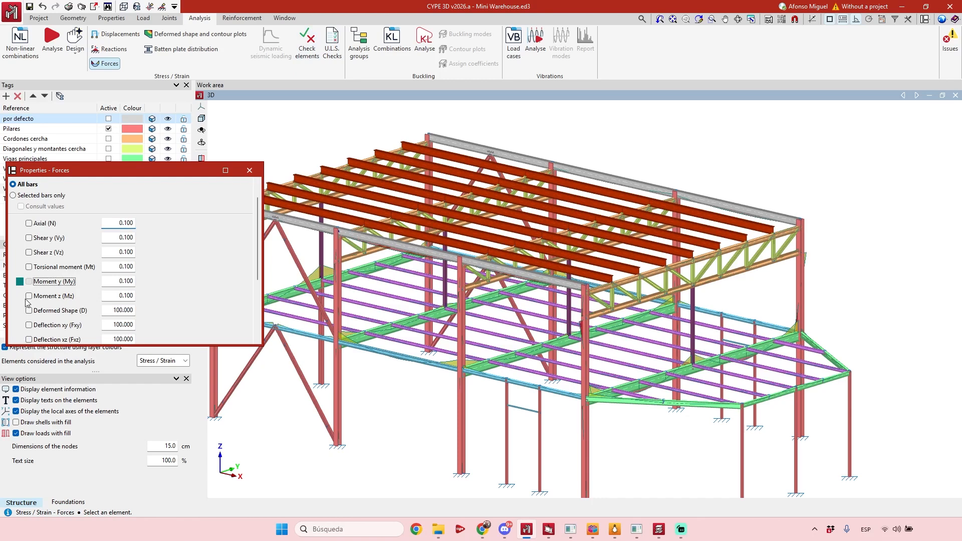
left_click(29, 296)
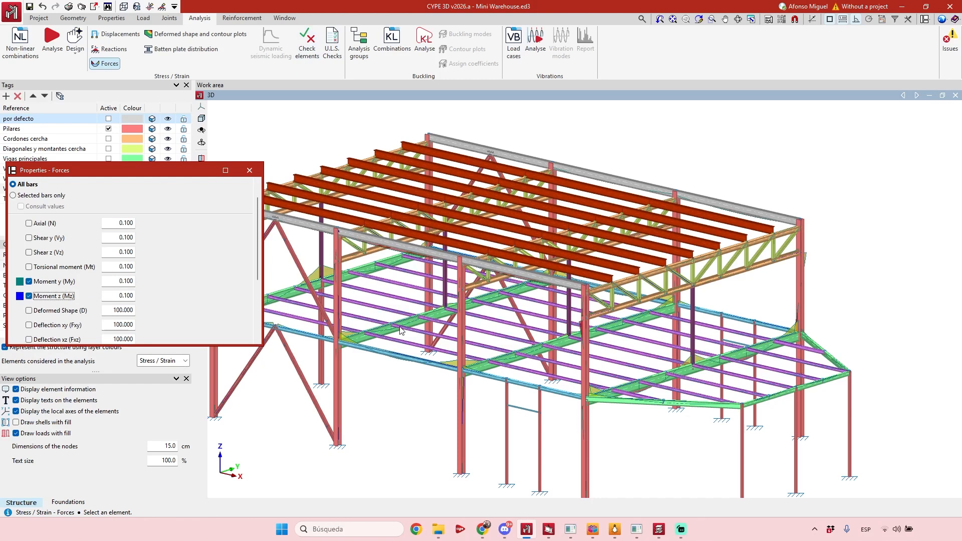
Limit the moment diagrams to selected bars only and pick the front perimeter floor beam between two columns.
scroll(401, 331, "up", 2)
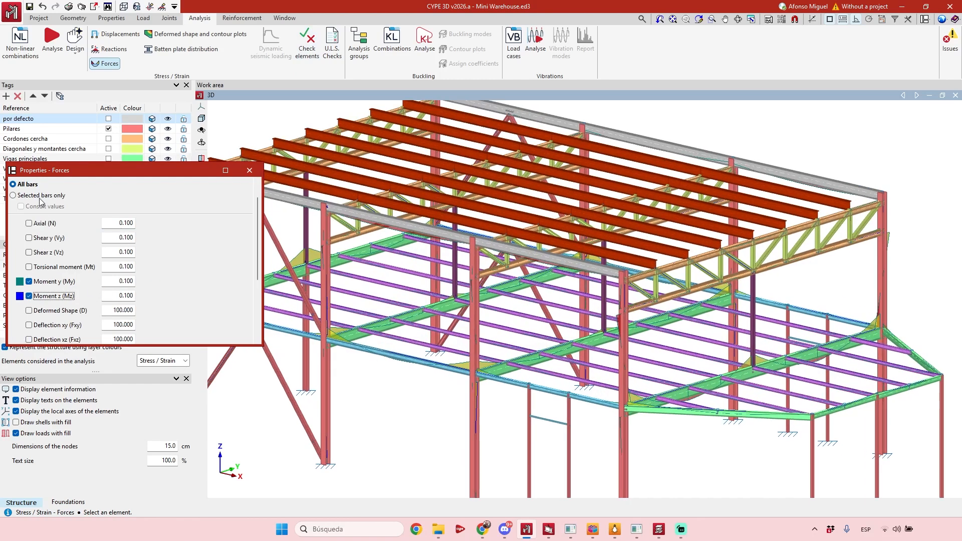
left_click(22, 196)
left_click(424, 360)
scroll(377, 395, "up", 3)
scroll(74, 310, "down", 1)
scroll(74, 310, "down", 2)
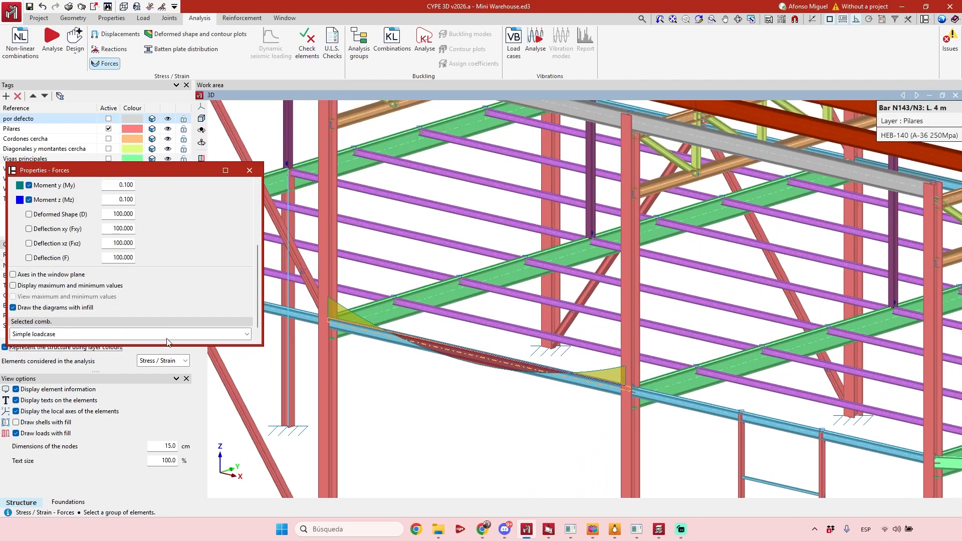
Enlarge the Forces properties window and display the maximum and minimum values on the selected beam's moment diagrams.
left_click_drag(169, 346, 169, 477)
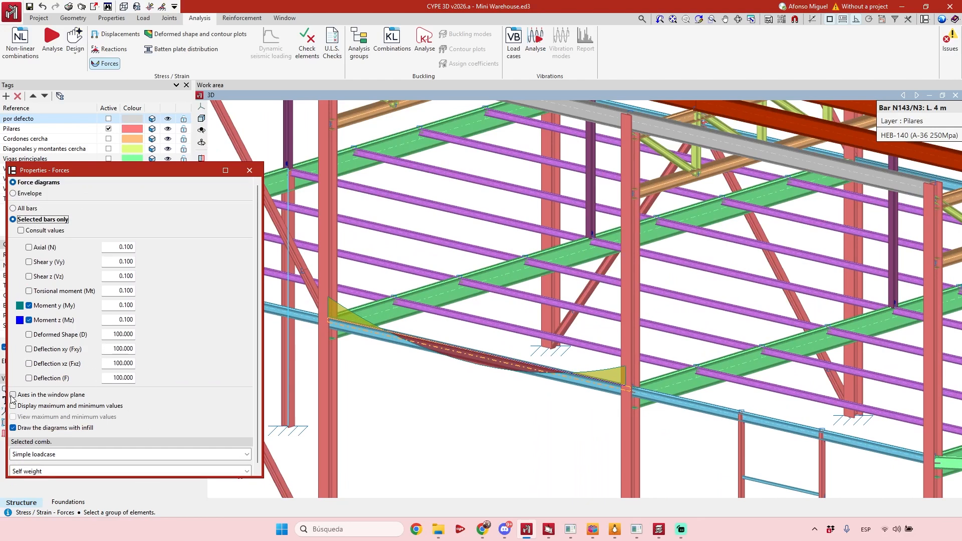
scroll(22, 374, "down", 1)
scroll(34, 429, "up", 1)
left_click(13, 407)
left_click(31, 407)
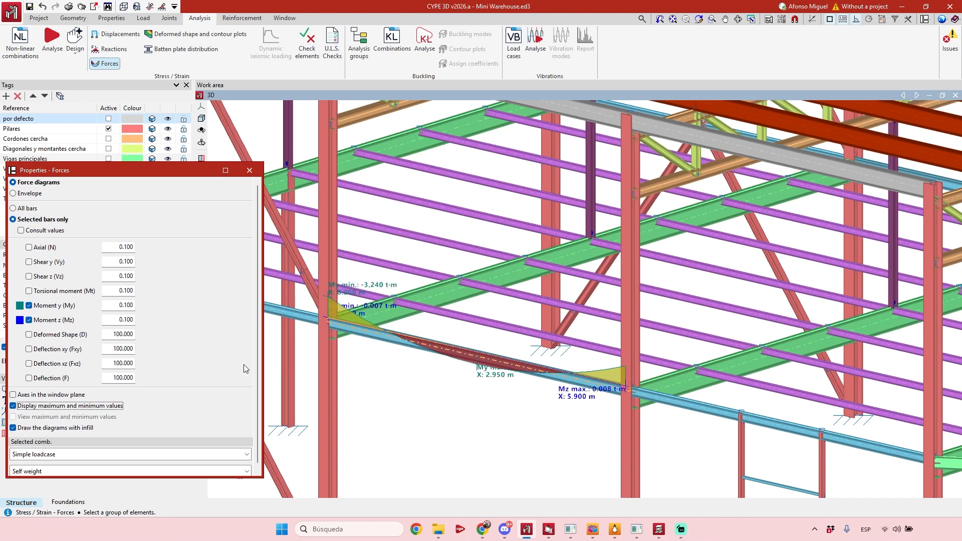
Set the Moment y (My) diagram scale to 0.5 and view the beam's diagram within the whole structure.
scroll(321, 304, "up", 1)
double_click(122, 306)
type("0.5")
key("Tab")
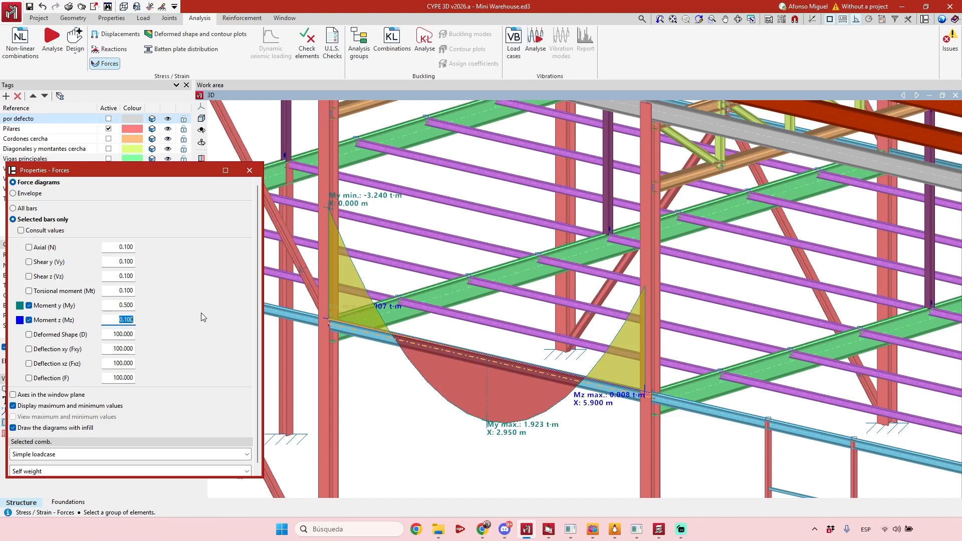
scroll(412, 343, "down", 2)
middle_click_drag(487, 427, 450, 426, "shift")
scroll(493, 432, "down", 3)
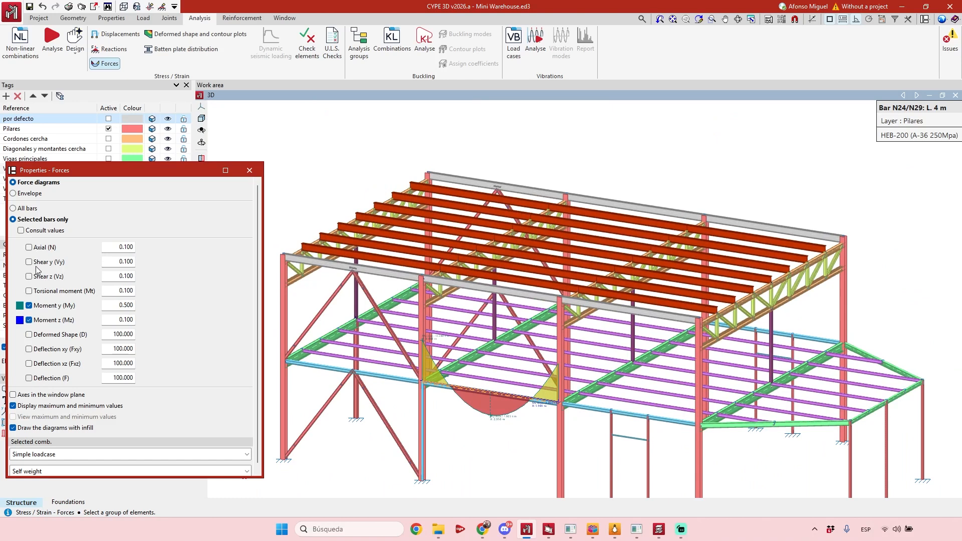
Review the combination types available for the force diagrams, leaving Simple loadcase with Self weight selected.
scroll(52, 339, "down", 1)
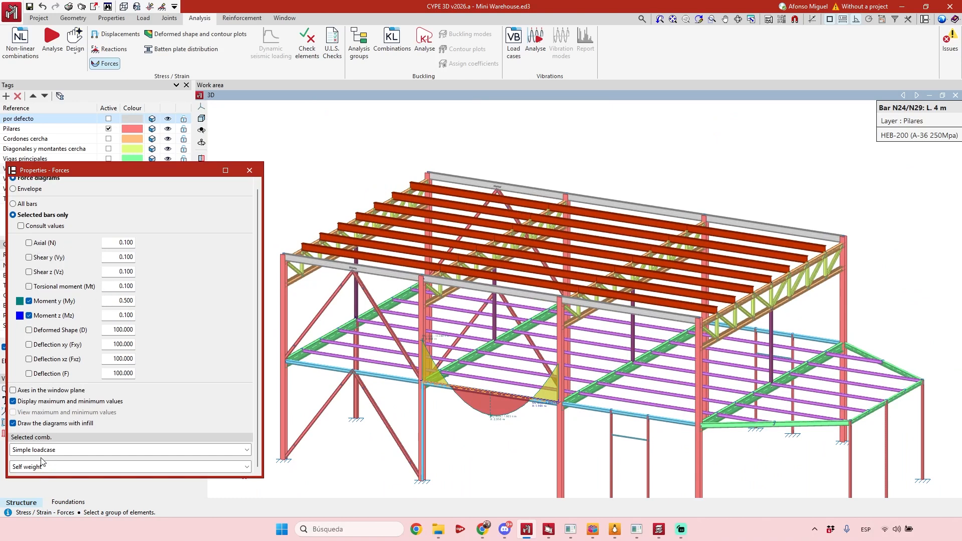
left_click(58, 449)
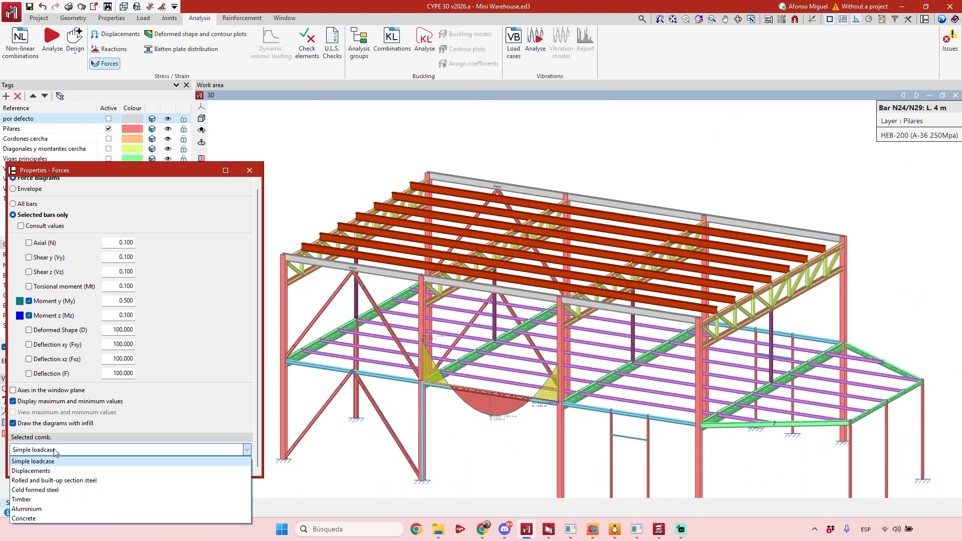
left_click(55, 450)
left_click(55, 450)
left_click(56, 450)
left_click(56, 451)
left_click(56, 450)
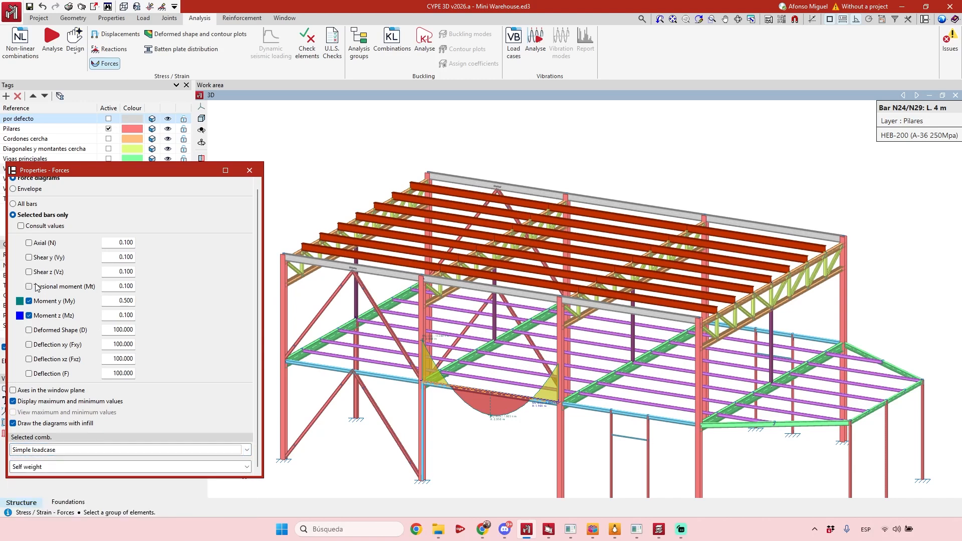
Add the Axial (N) diagram, pick the lower column at the end of the selected beam, and close the Forces properties.
left_click(29, 243)
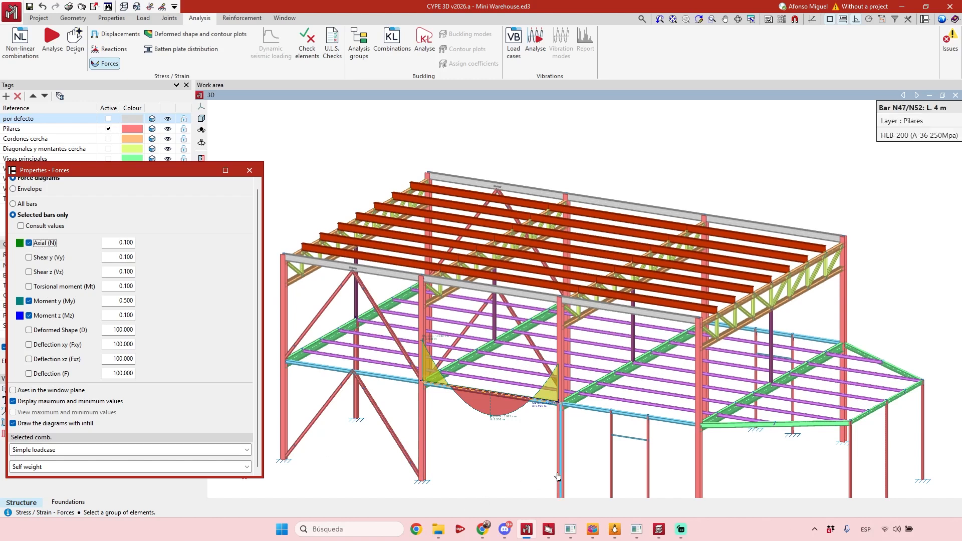
scroll(552, 476, "up", 4)
middle_click_drag(551, 411, 240, 178)
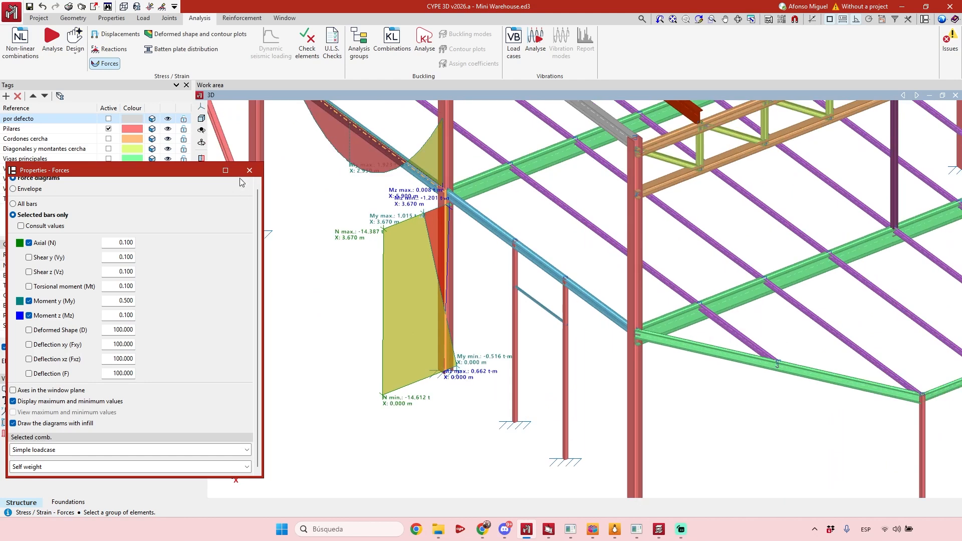
left_click(249, 170)
middle_click_drag(371, 381, 451, 367)
scroll(450, 367, "down", 5)
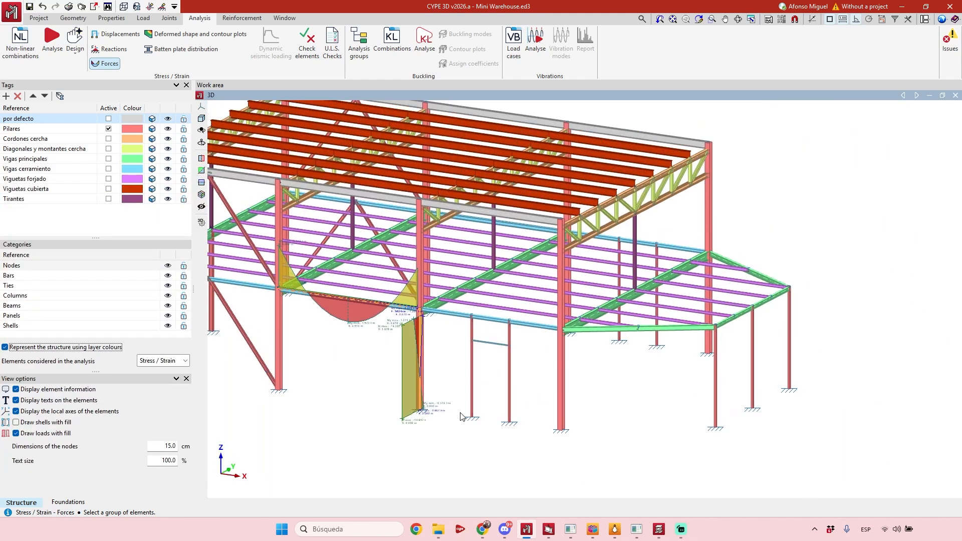
Display the structure's deformed shape for the Self weight simple loadcase in a separate 3D view.
left_click(198, 34)
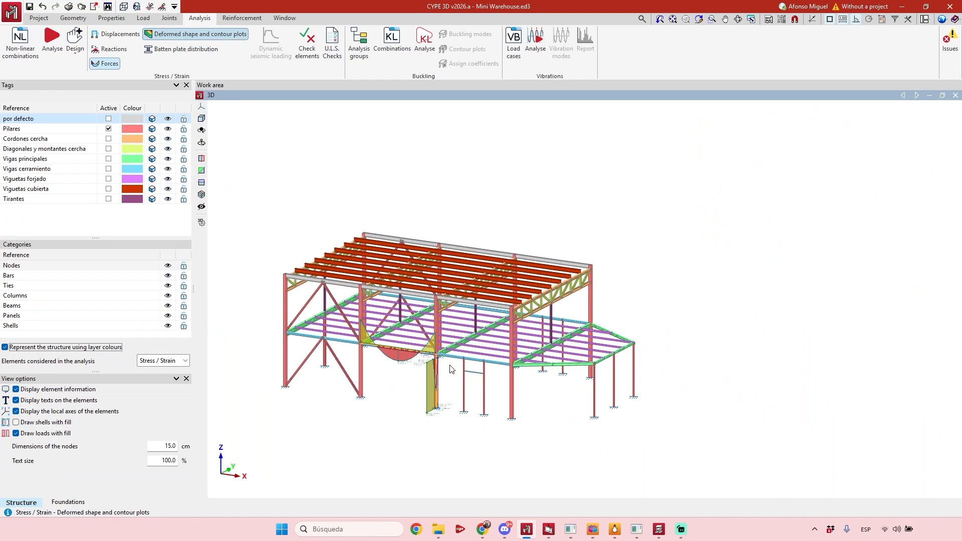
left_click(376, 346)
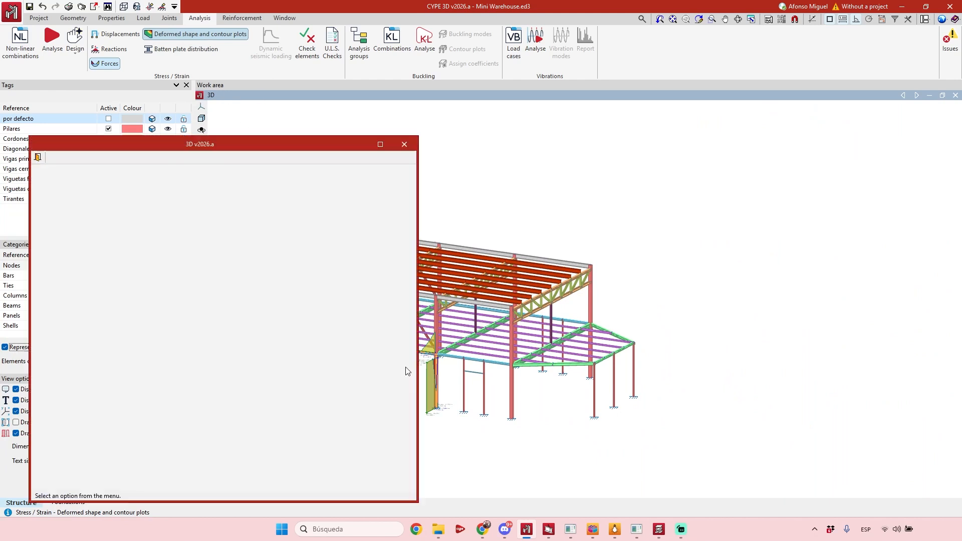
mouse_move(251, 351)
middle_mouse_down()
mouse_move(277, 316)
mouse_move(265, 349)
middle_mouse_up()
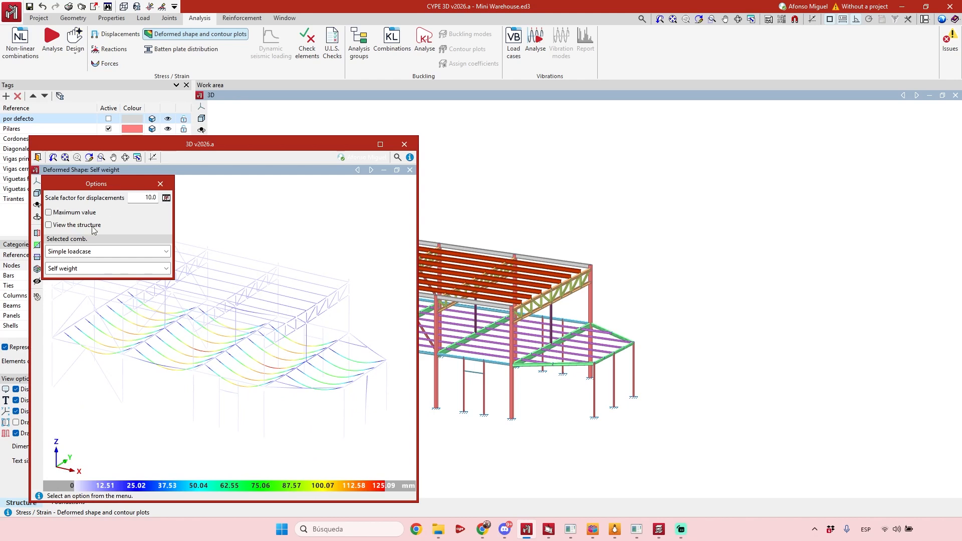
Play the deformed shape animation with its background and view options shown, inspect the joists, and close both result windows.
left_click(166, 198)
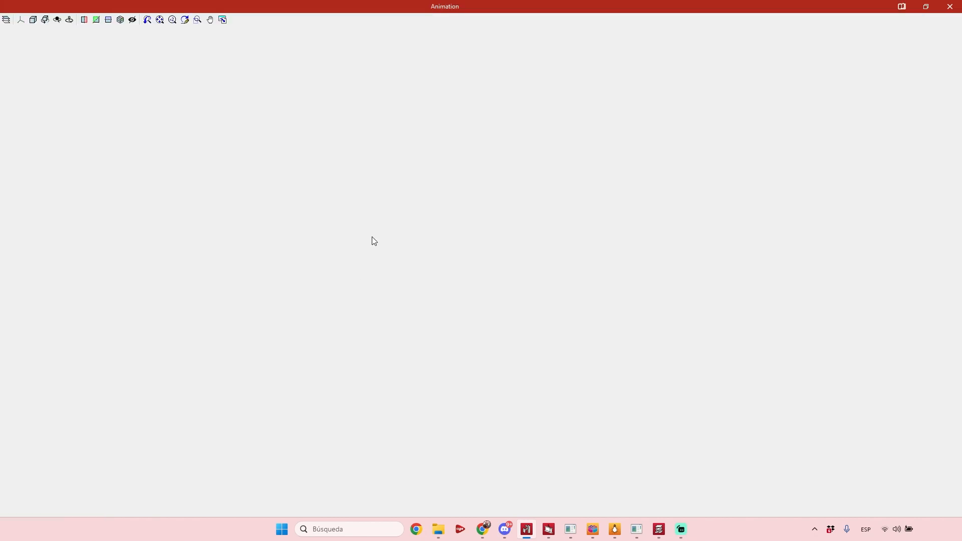
left_click(6, 19)
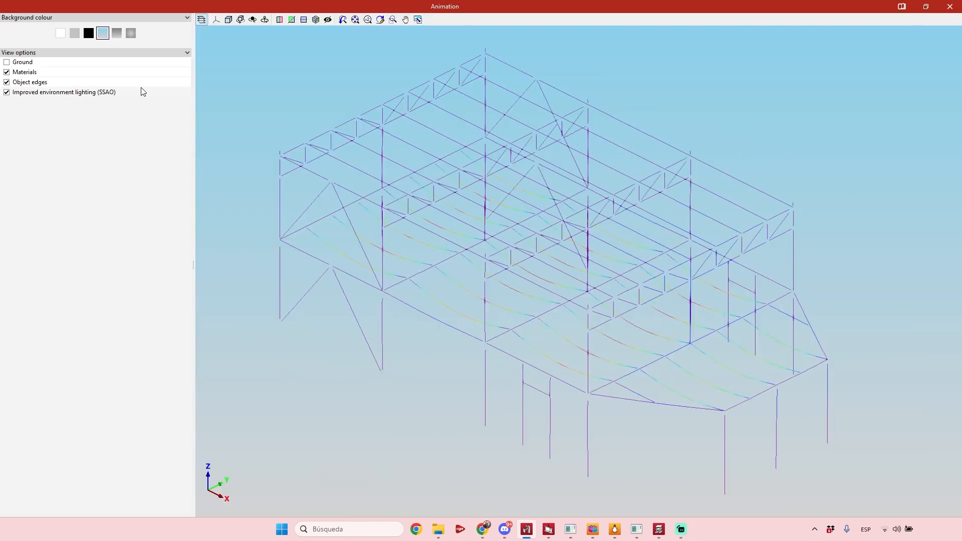
scroll(446, 226, "up", 10)
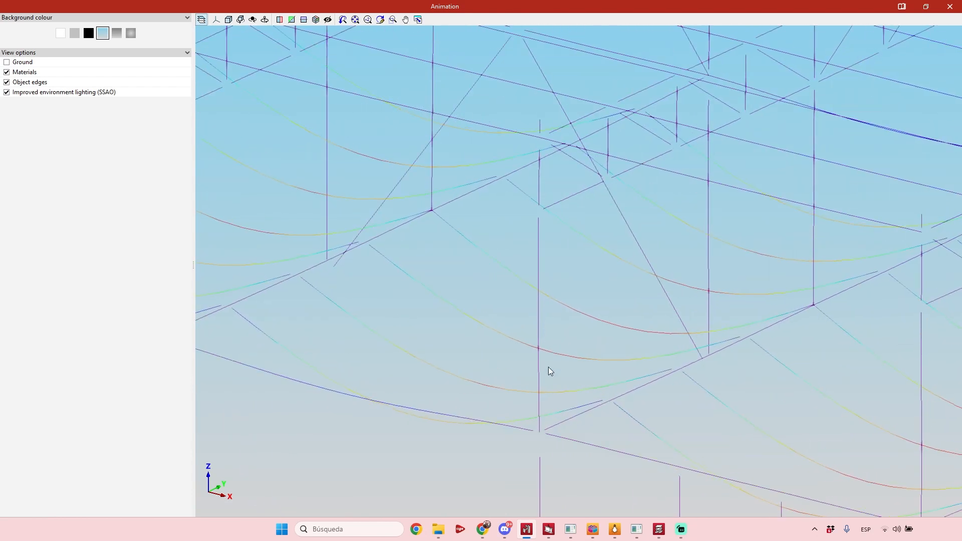
scroll(548, 380, "down", 8)
left_click(950, 6)
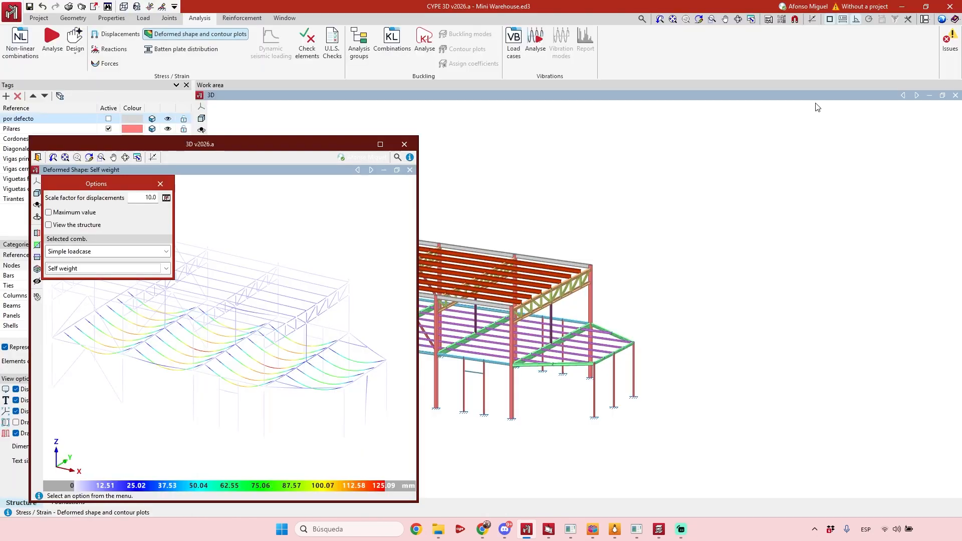
left_click(405, 144)
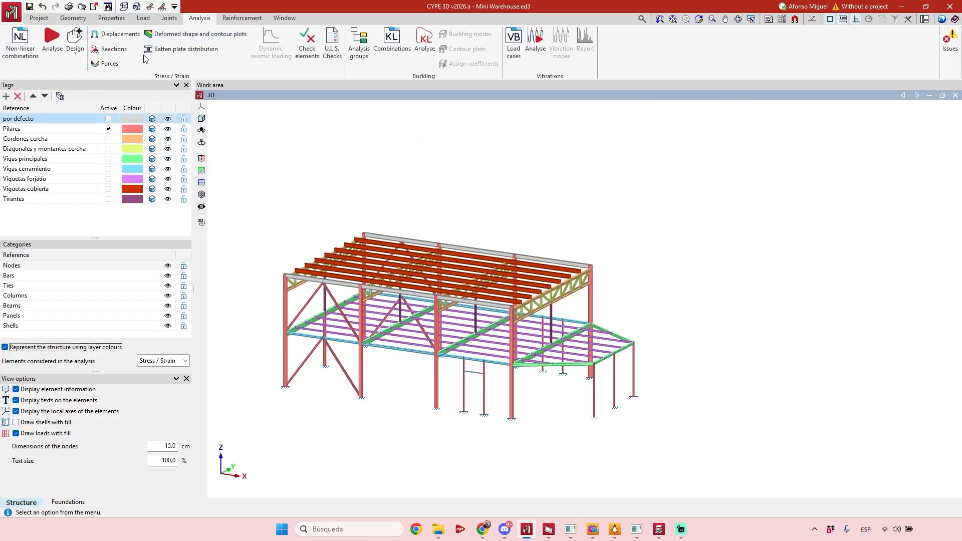
Check all elements of the structure, accepting the default buckling and lateral buckling parameters.
left_click(313, 65)
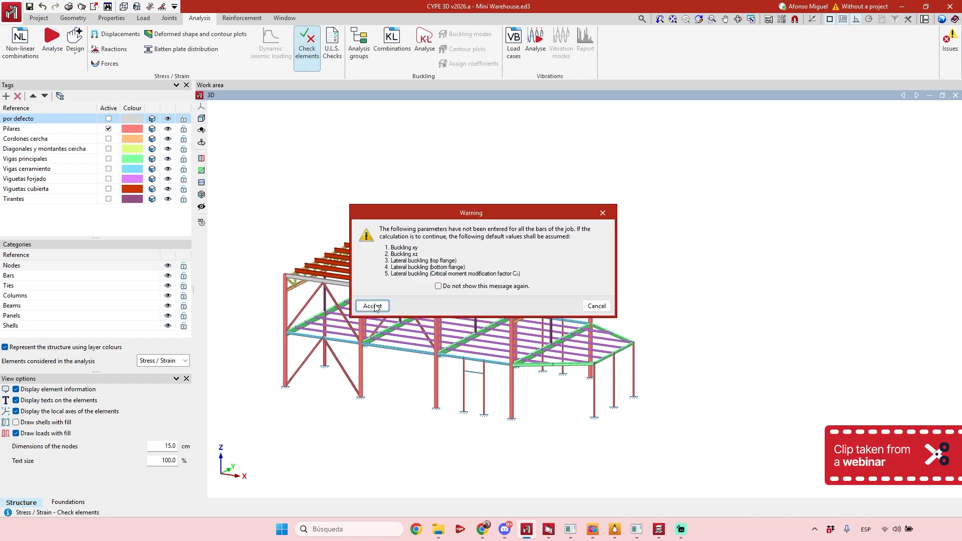
left_click(372, 307)
left_click(353, 288)
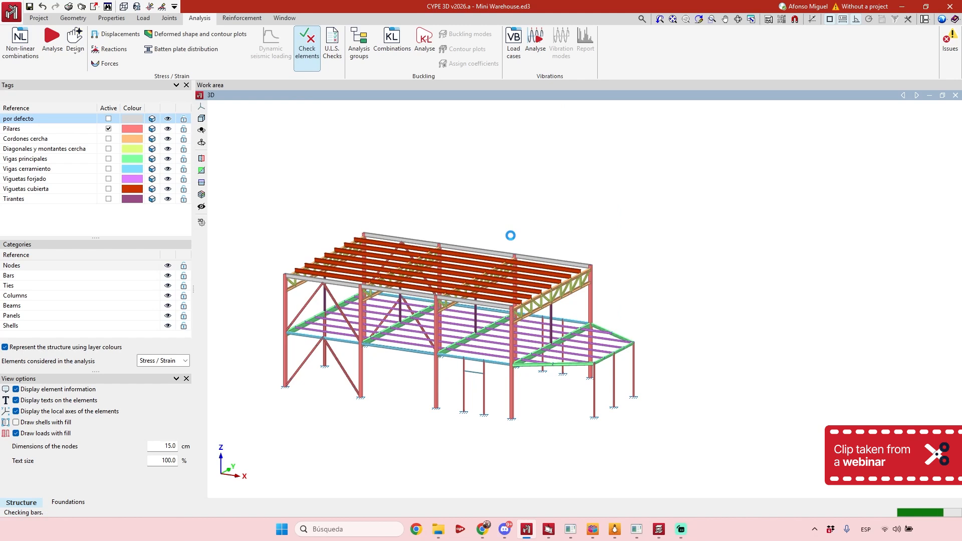
scroll(421, 398, "up", 2)
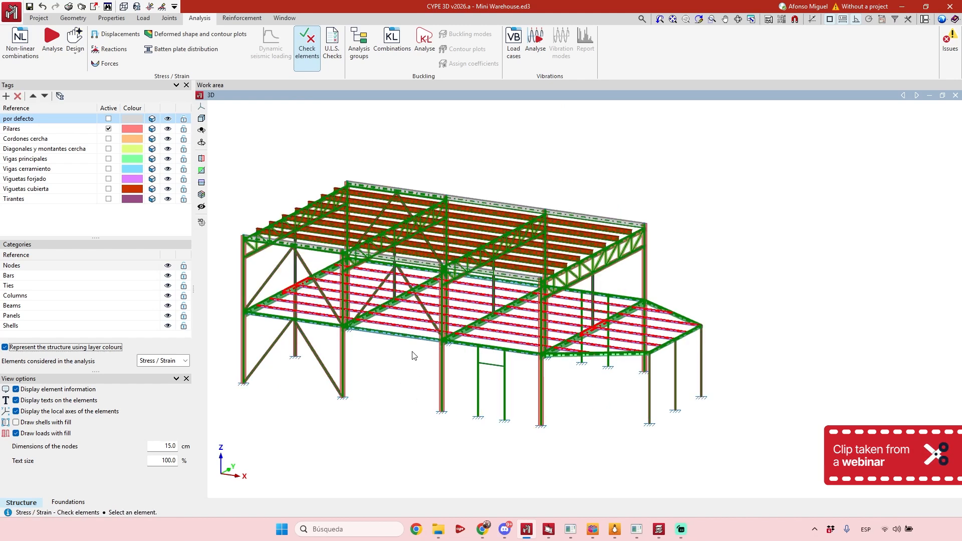
Examine the code checks table for a failing IPE-100 floor joist, highlight the IPE-220 section, and close it without applying a change.
mouse_move(411, 328)
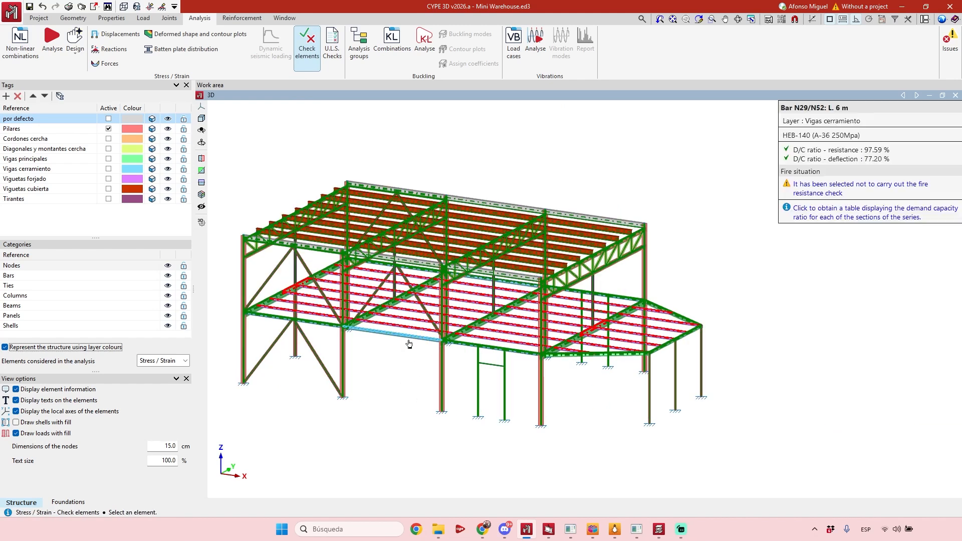
left_click(414, 327)
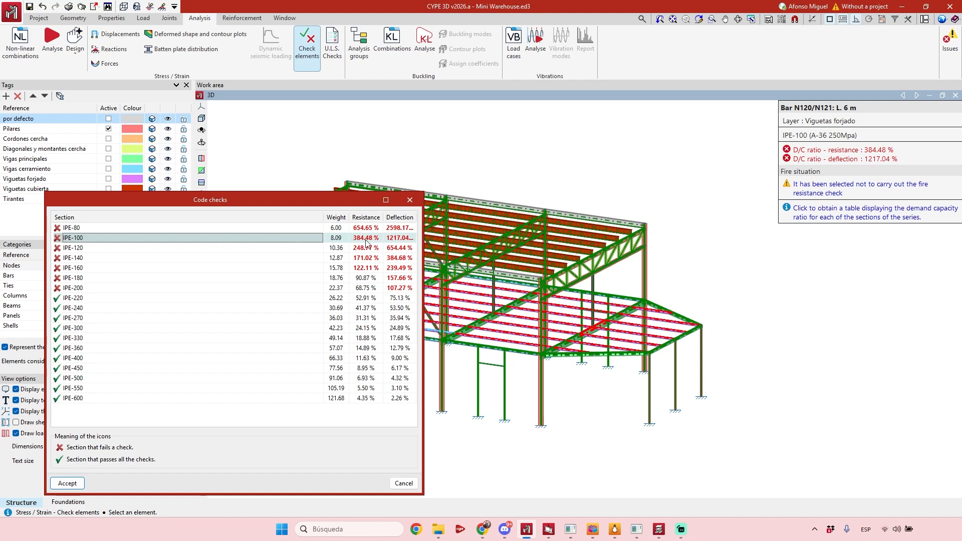
left_click(98, 296)
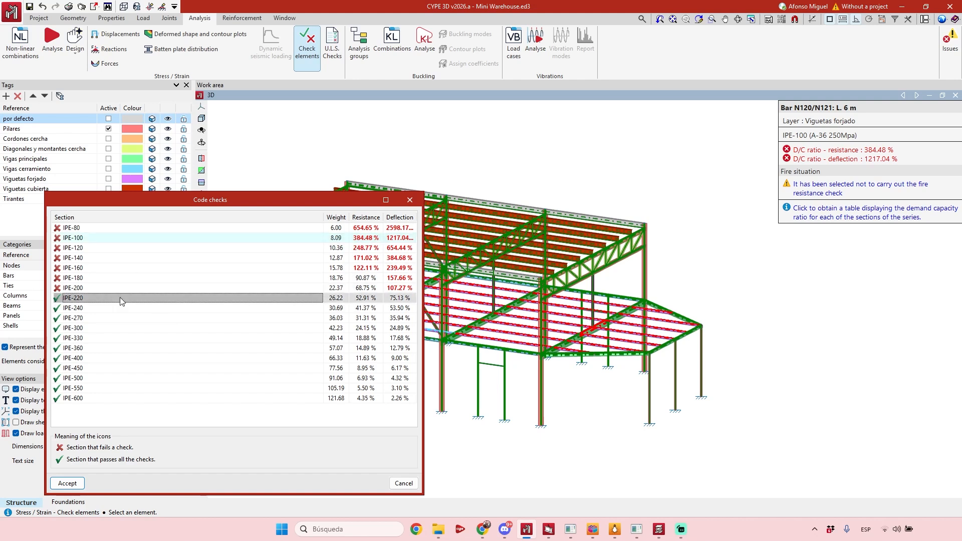
left_click(409, 201)
Open the floor joist's U.L.S. checks at the worst point and read the X-axis bending and combined axial force and bending checks.
left_click(332, 43)
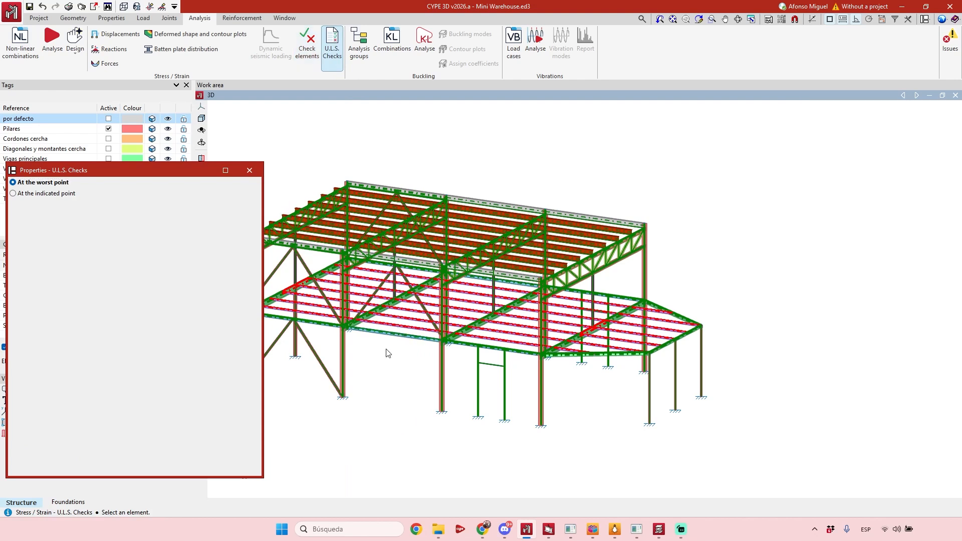
mouse_move(398, 323)
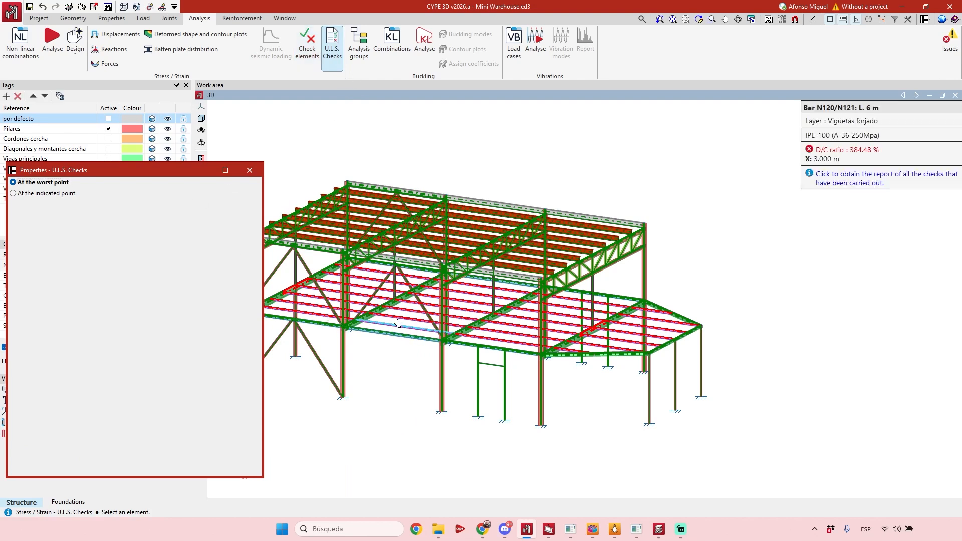
left_click(486, 330)
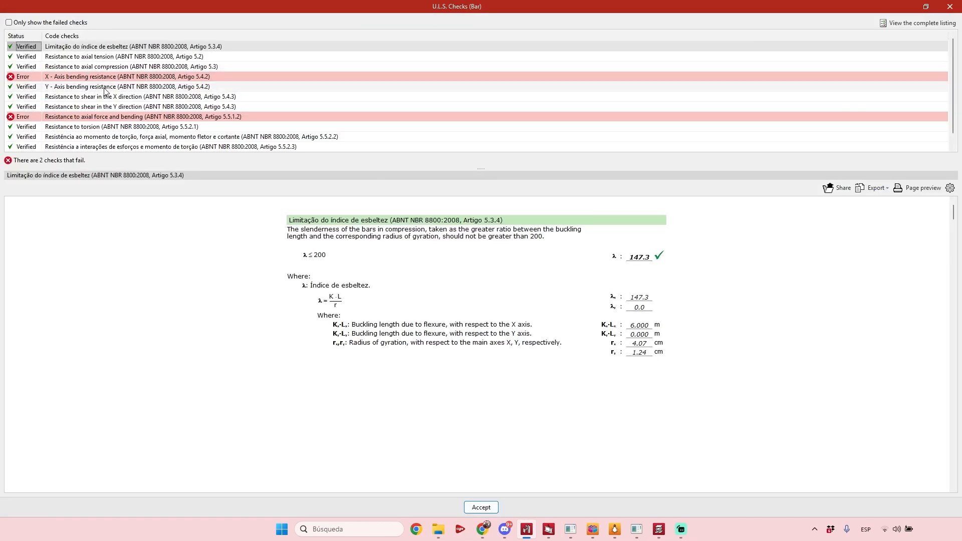
left_click(83, 77)
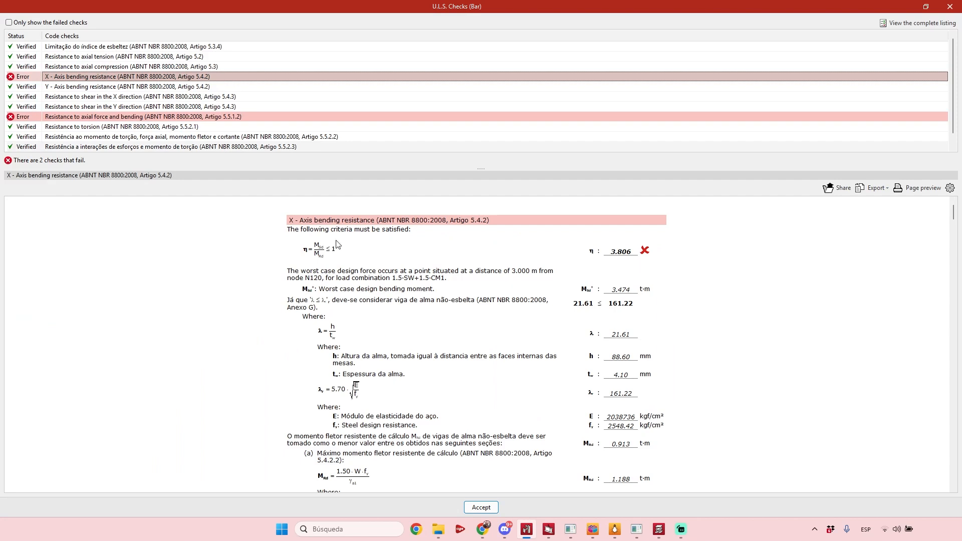
scroll(447, 239, "down", 2)
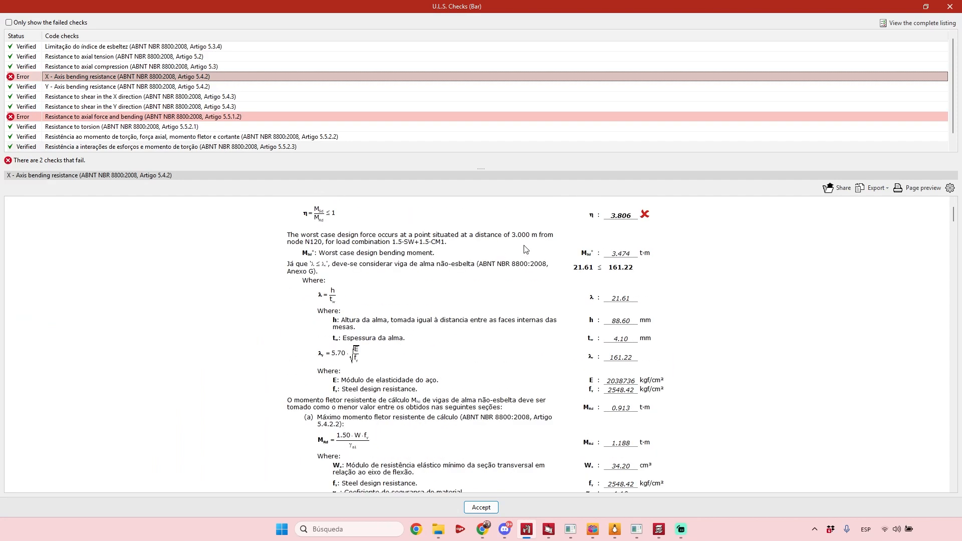
scroll(658, 213, "down", 5)
left_click(301, 116)
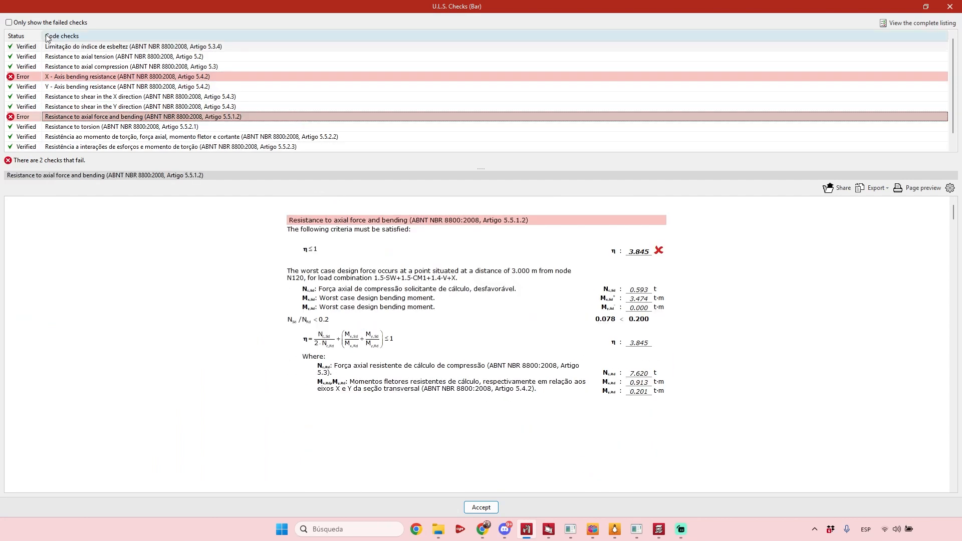
Filter the joist's report to failed checks only, restore the complete list of checks, and close the report.
left_click(24, 23)
left_click(24, 47)
left_click(20, 23)
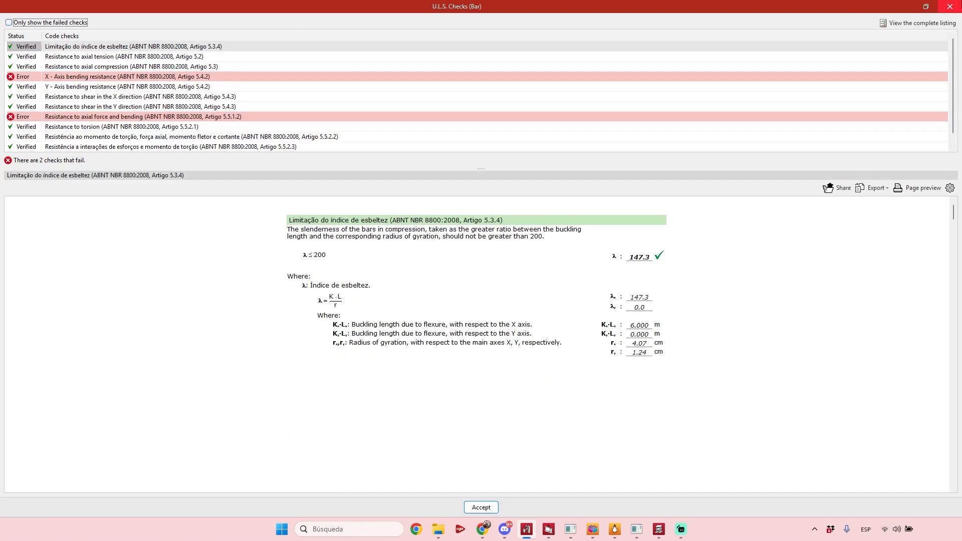
left_click(950, 6)
Close the U.L.S. Checks properties and inspect the colour-coded check results across the whole warehouse.
scroll(687, 130, "down", 1)
scroll(416, 321, "up", 2)
middle_click_drag(424, 313, 402, 337, "shift")
scroll(381, 317, "up", 3)
left_click(250, 170)
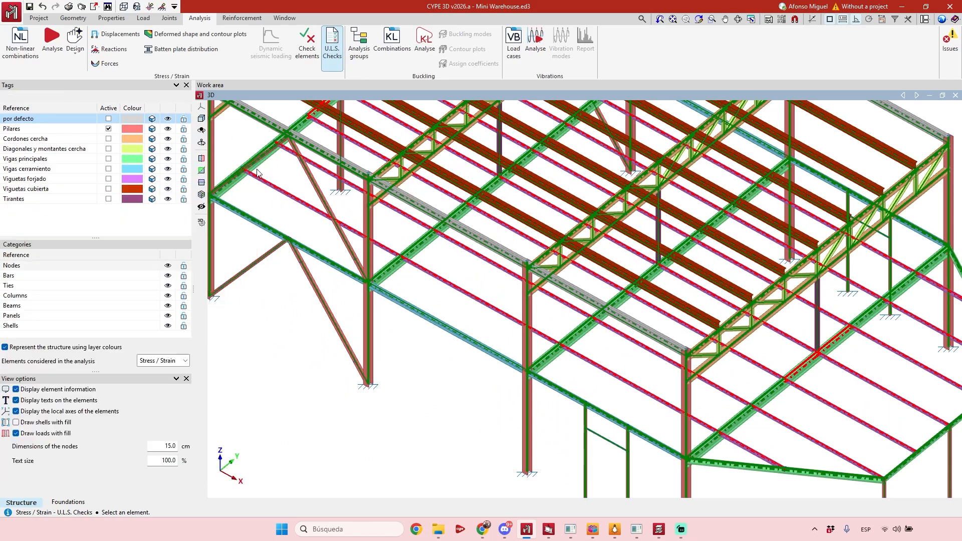
mouse_move(455, 136)
scroll(455, 136, "down", 3)
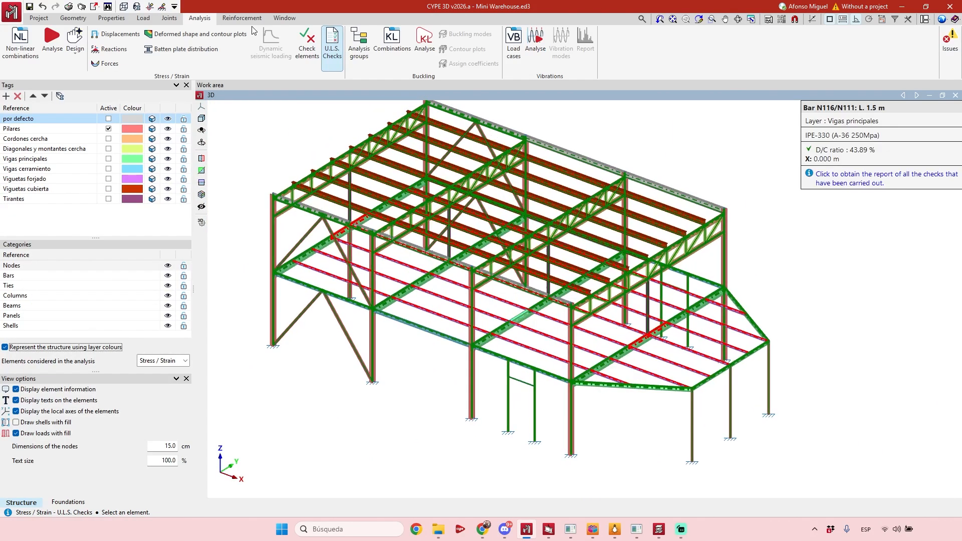
scroll(478, 193, "down", 1)
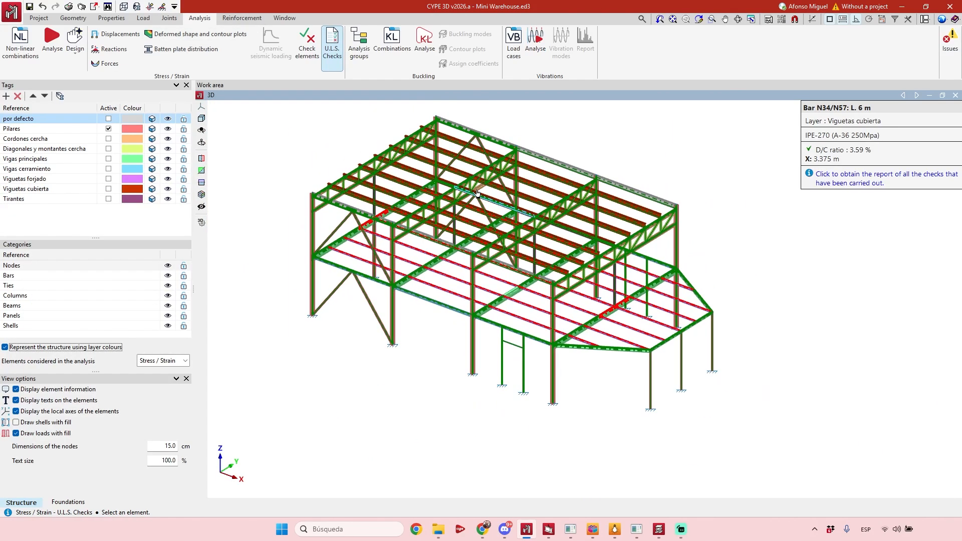
Look over the column and beam reinforcement commands, return to the project commands, and view the whole checked structure.
left_click(238, 20)
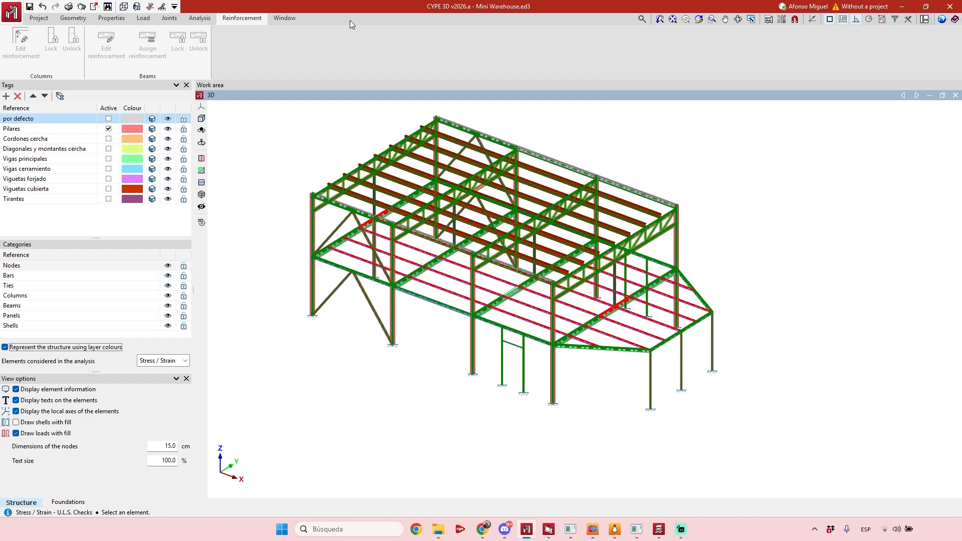
left_click(39, 17)
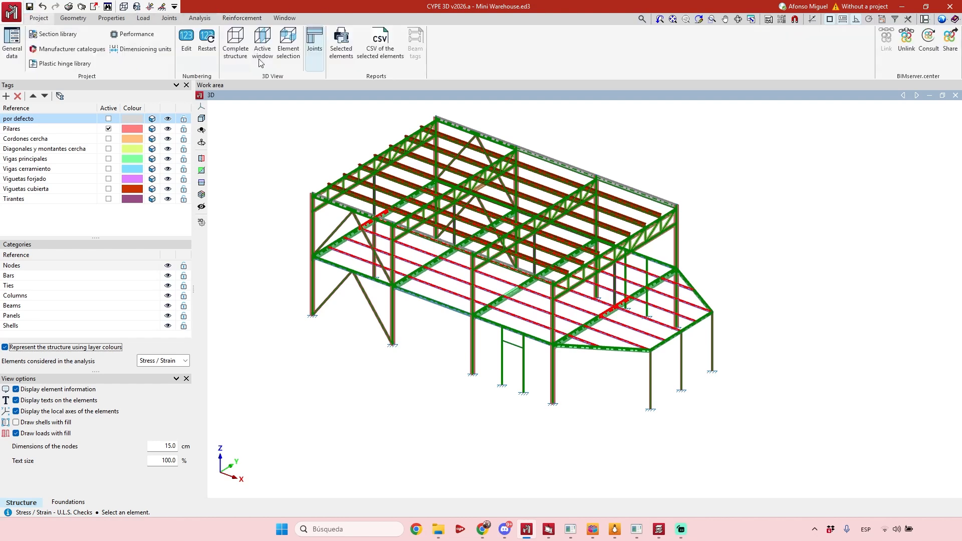
scroll(440, 406, "up", 2)
middle_click_drag(440, 407, 444, 370, "shift")
middle_click_drag(444, 370, 443, 450)
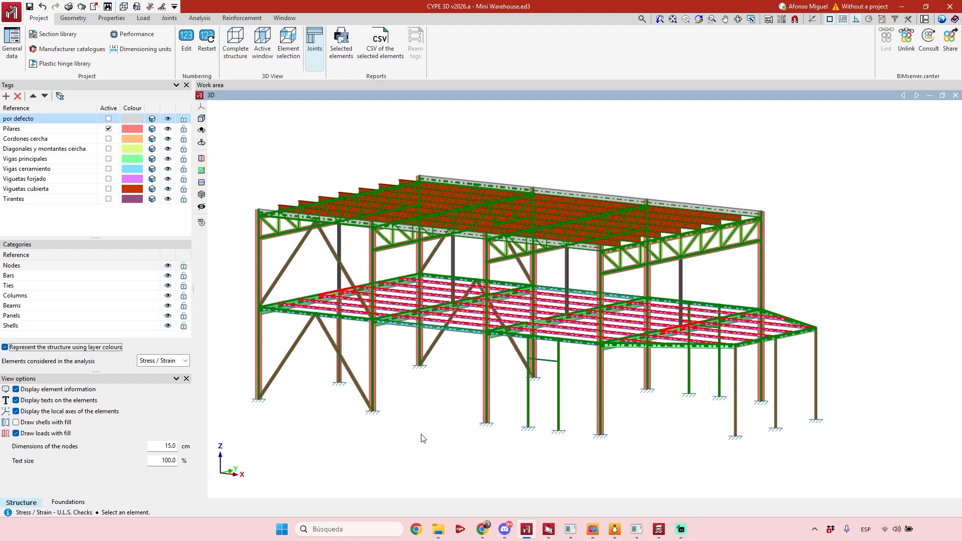
scroll(375, 398, "down", 3)
middle_click_drag(374, 401, 387, 405, "shift")
scroll(386, 405, "up", 2)
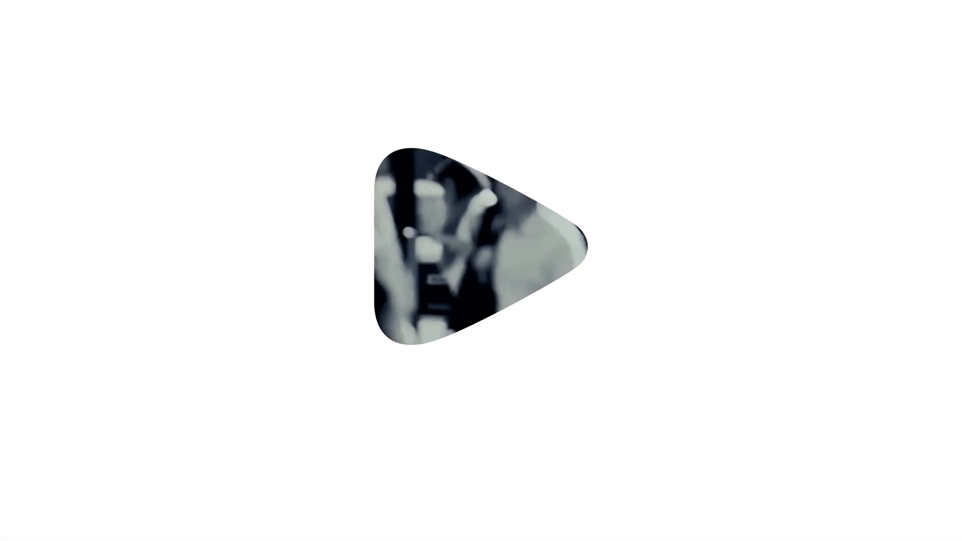